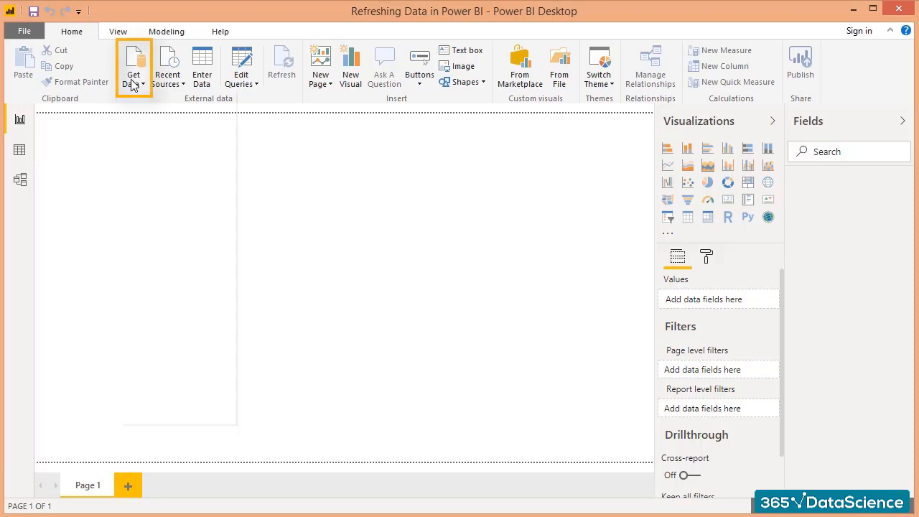
- Connect to a SQL Server database on the server localhost using the Import connectivity mode
left_click(159, 216)
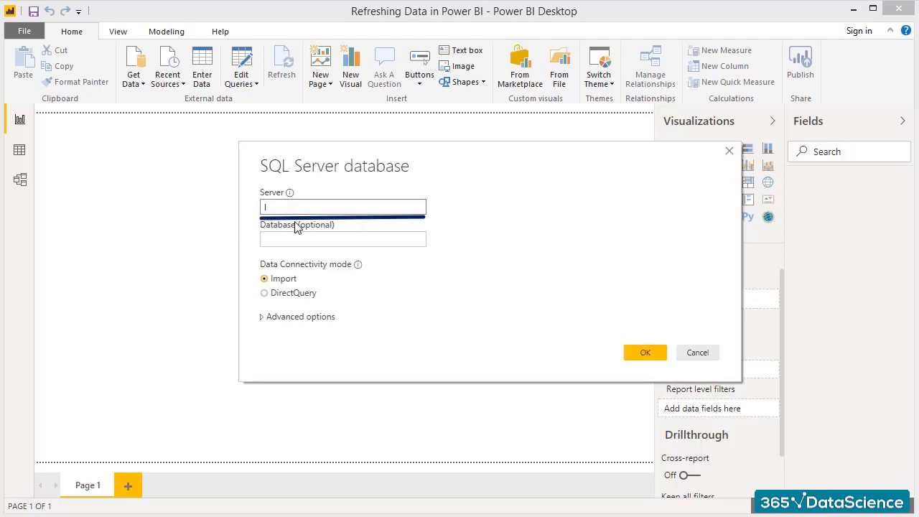
type("lhost")
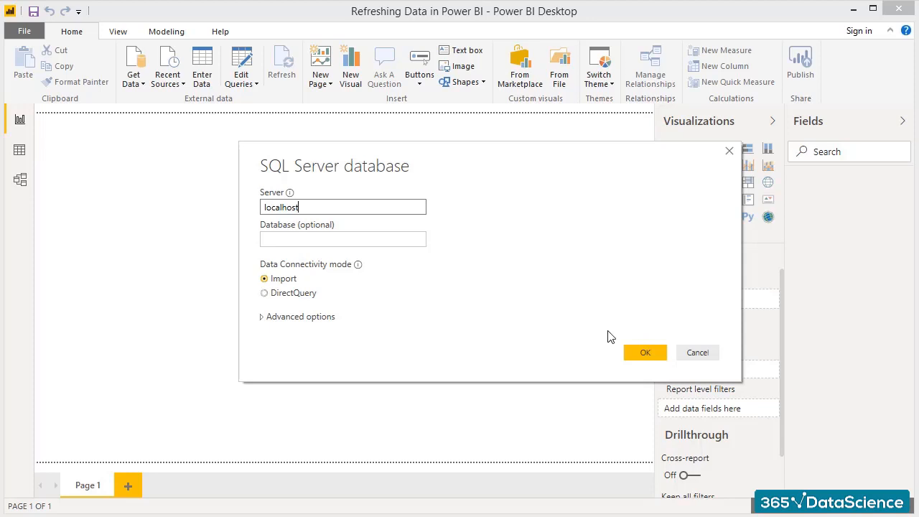
left_click(635, 353)
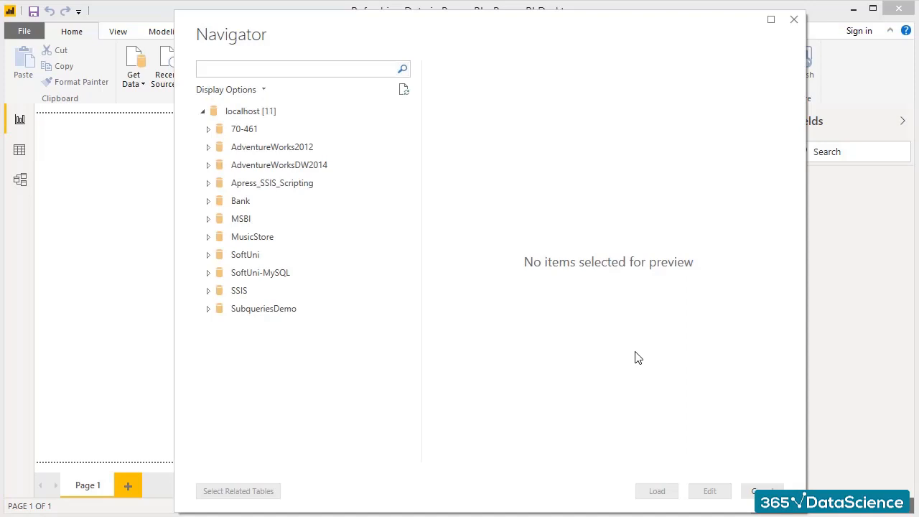
- Load the PowerBI table from the AdventureWorksDW2014 database
left_click(208, 166)
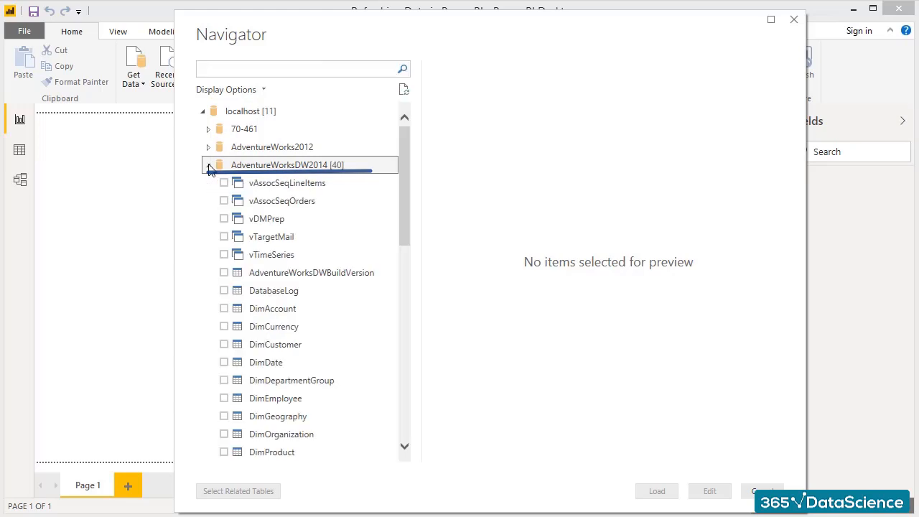
scroll(259, 284, "down", 5)
scroll(256, 283, "down", 5)
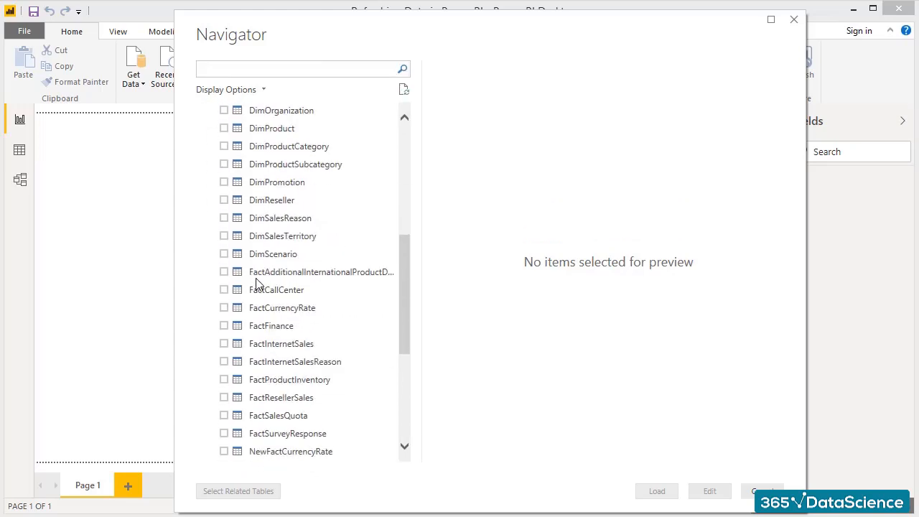
left_click(224, 308)
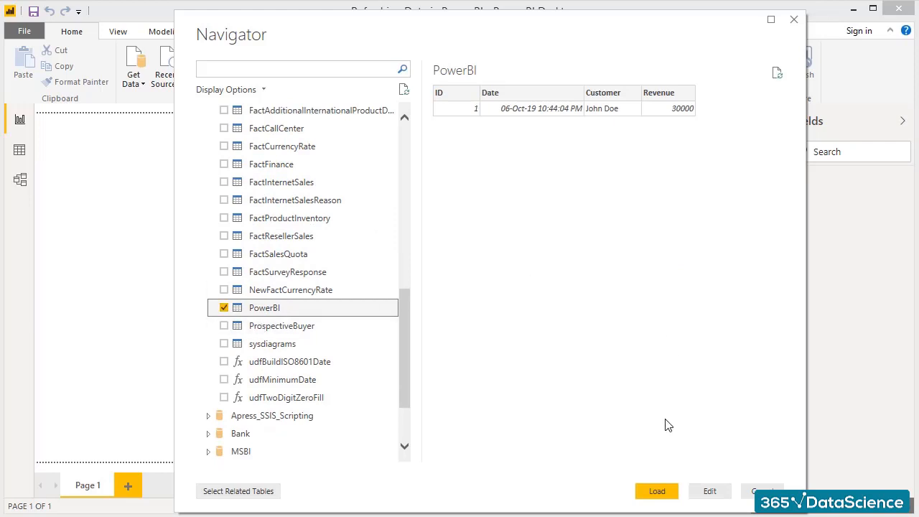
left_click(660, 494)
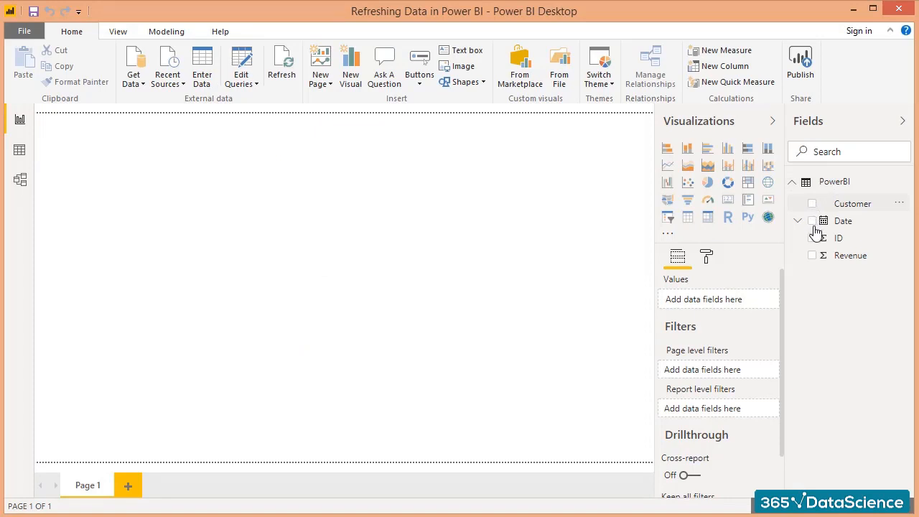
- Create a table visual with the Customer, Date, ID and Revenue fields and enlarge it so all columns fit
left_click(812, 240)
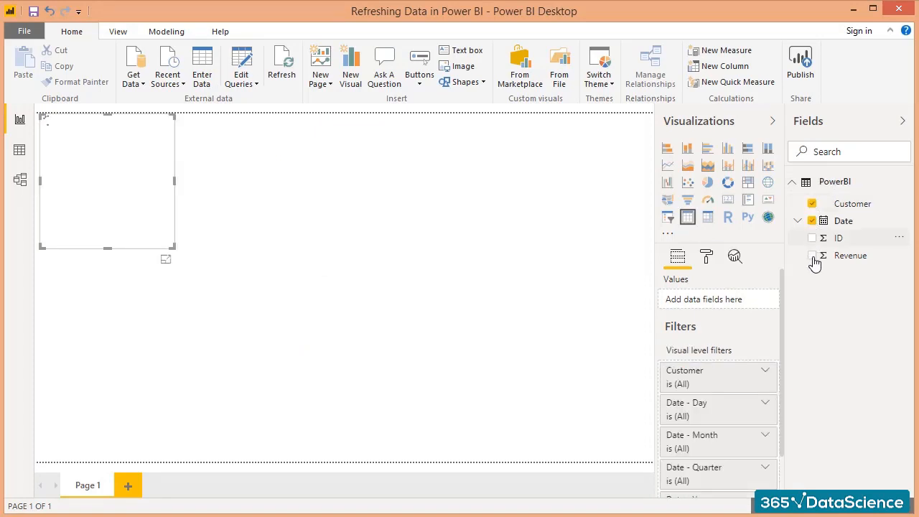
left_click(812, 257)
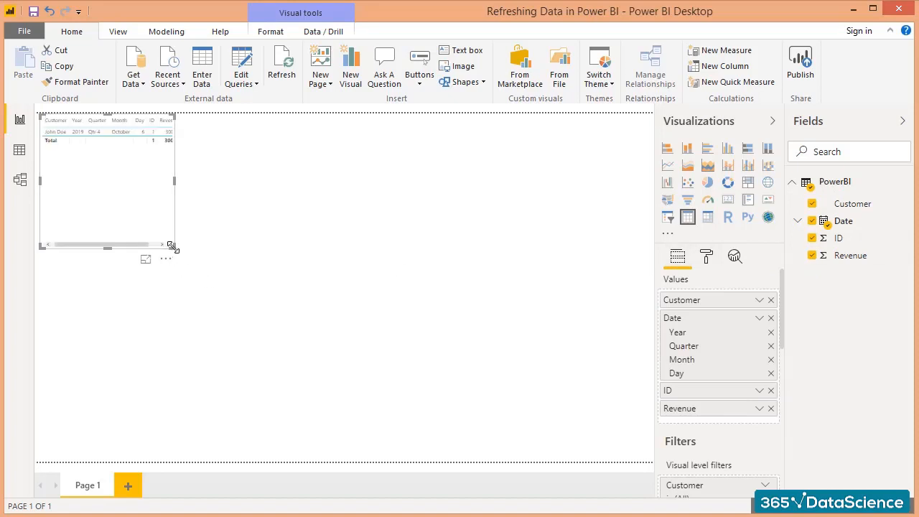
left_click_drag(174, 247, 236, 266)
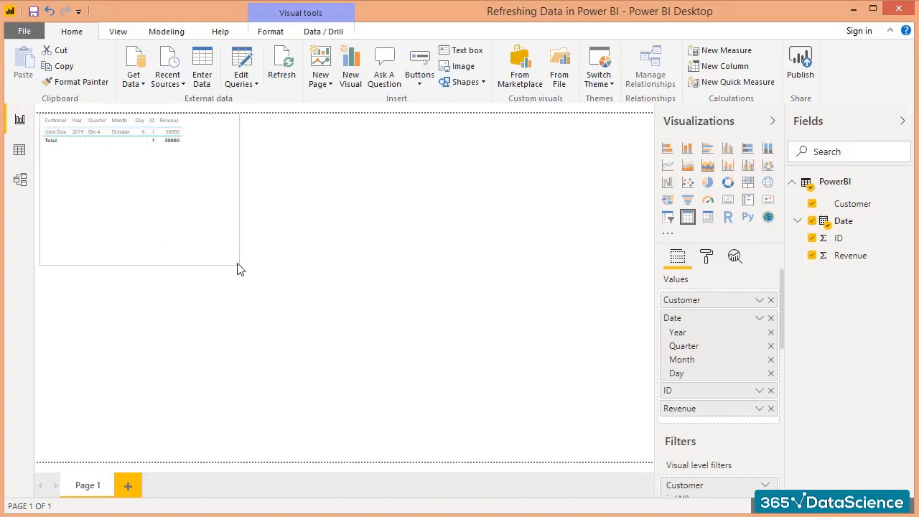
- Set the text size of the table visual's values to 12 pt
left_click(707, 260)
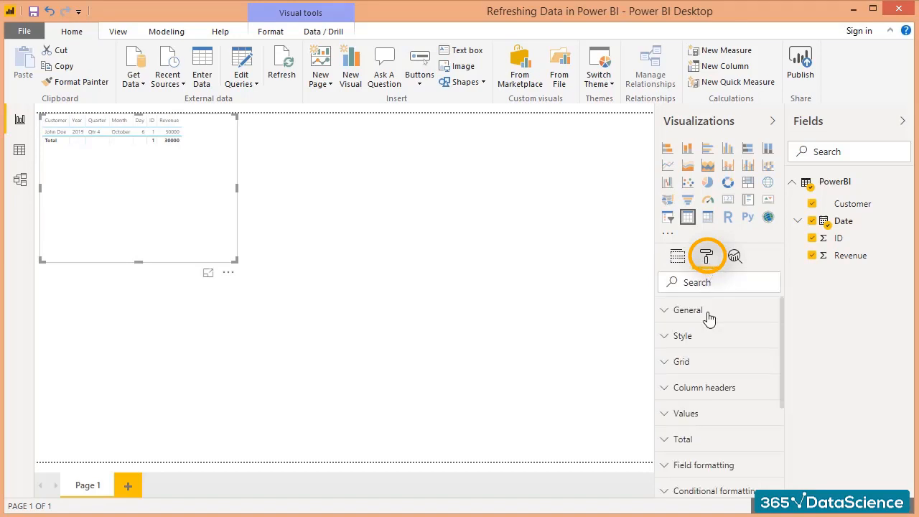
left_click(695, 413)
scroll(696, 413, "down", 5)
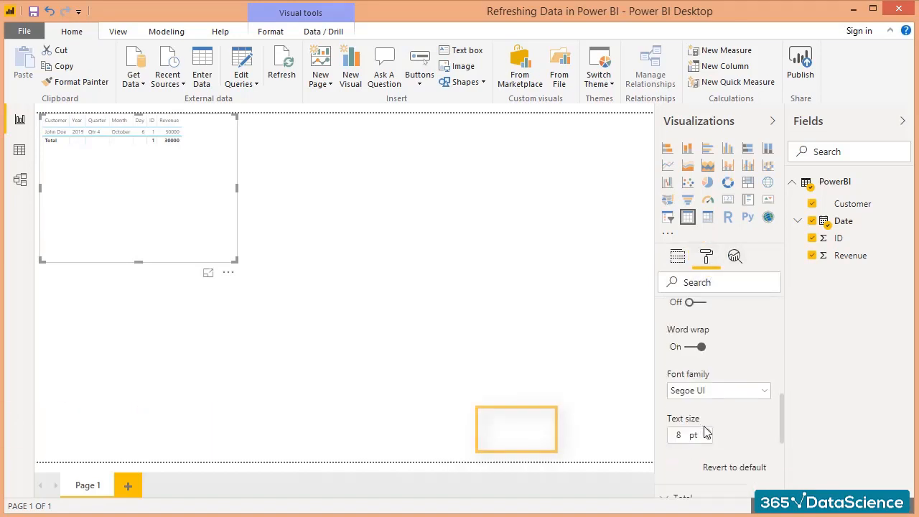
left_click(708, 431)
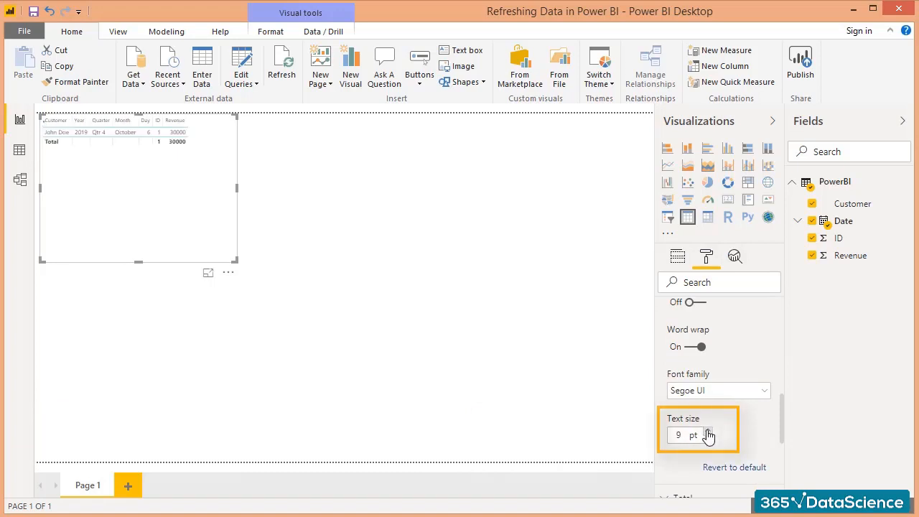
left_click(708, 431)
left_click(707, 432)
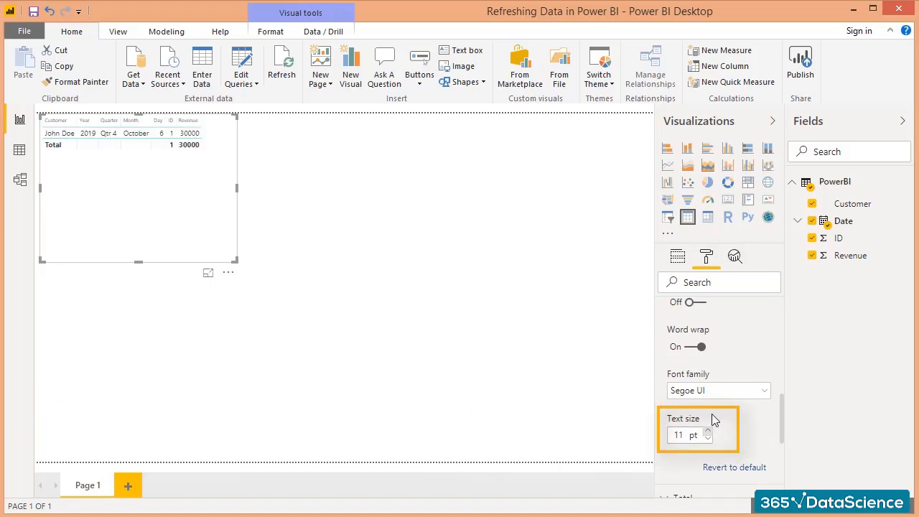
left_click(708, 431)
scroll(716, 410, "up", 4)
scroll(716, 411, "up", 5)
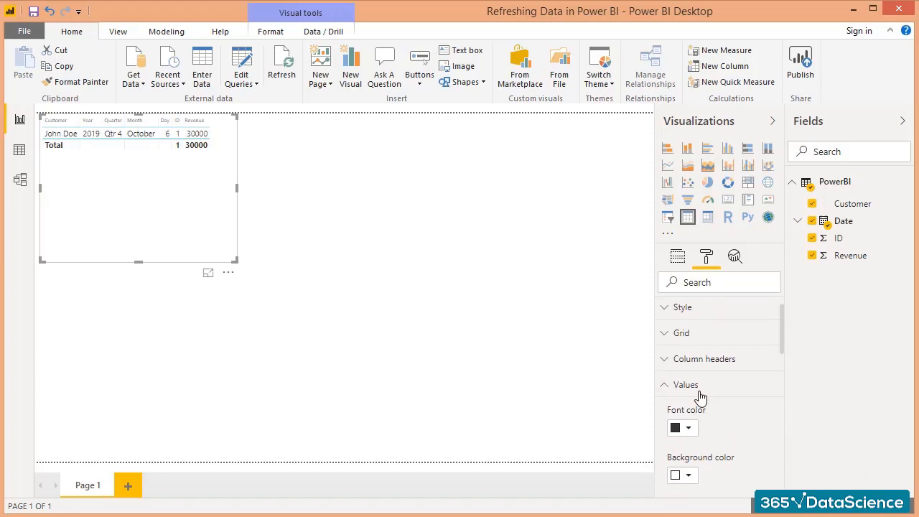
left_click(694, 387)
- Set the text size of the table visual's column headers to 12 pt and deselect the visual
left_click(693, 364)
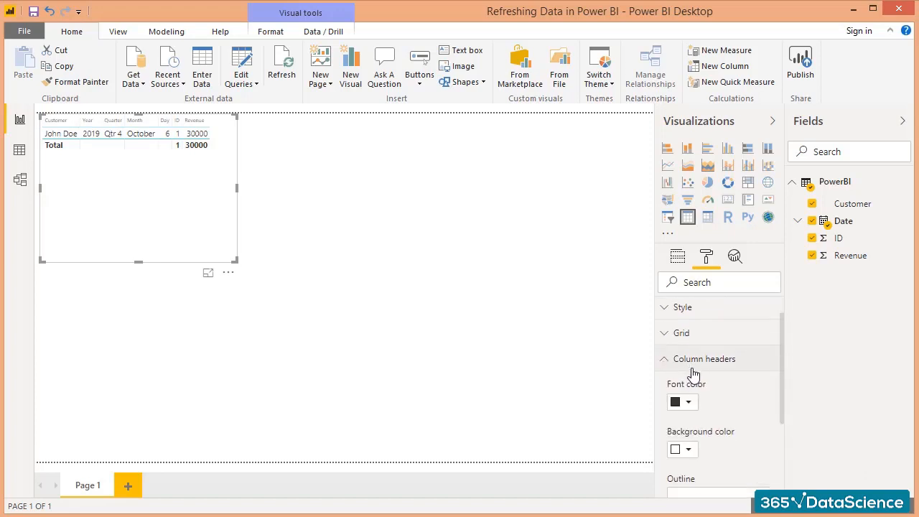
scroll(694, 373, "down", 4)
scroll(708, 395, "down", 4)
scroll(708, 373, "up", 3)
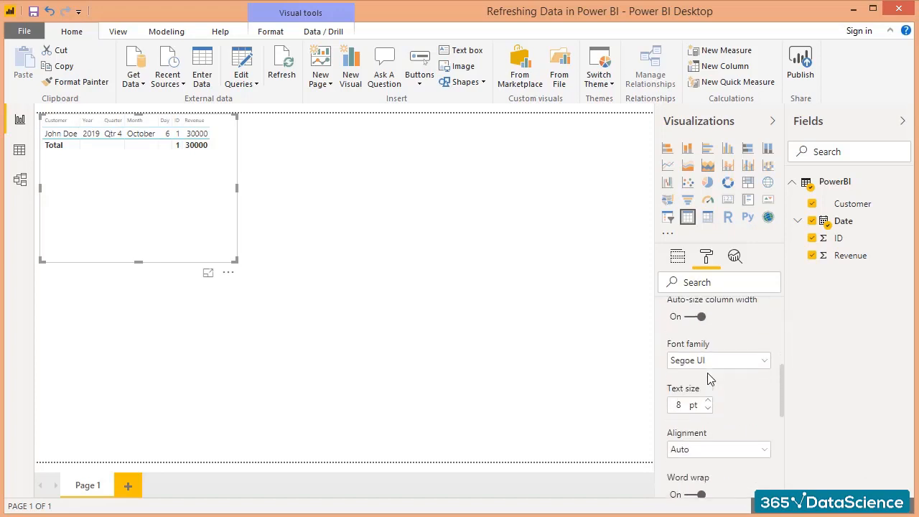
left_click(708, 410)
left_click(708, 409)
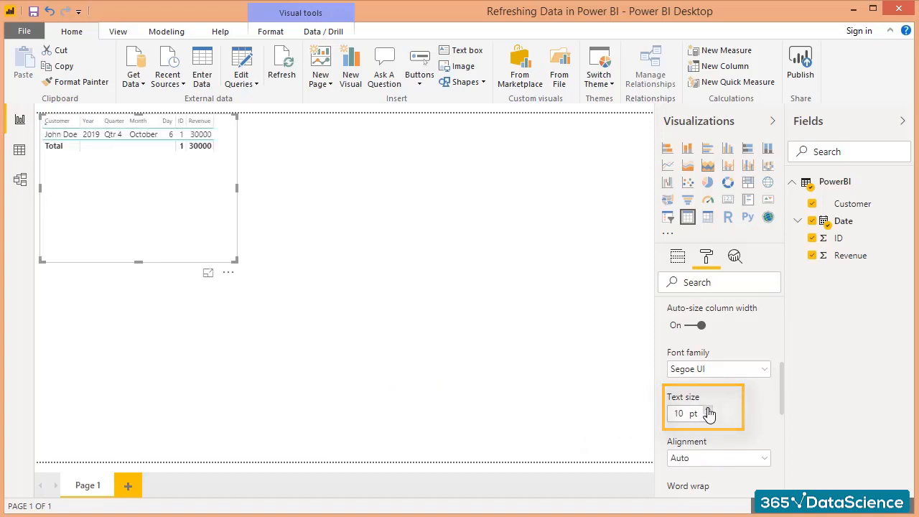
left_click(708, 410)
left_click(708, 410)
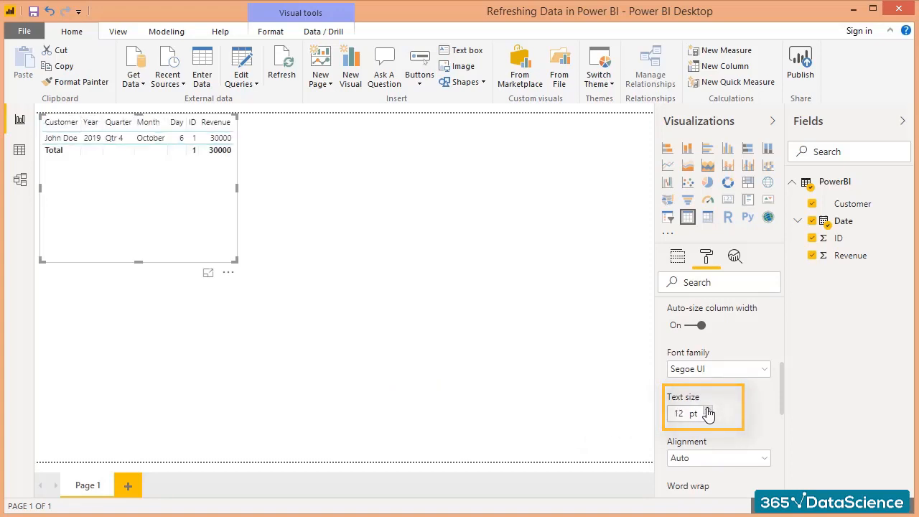
left_click(352, 267)
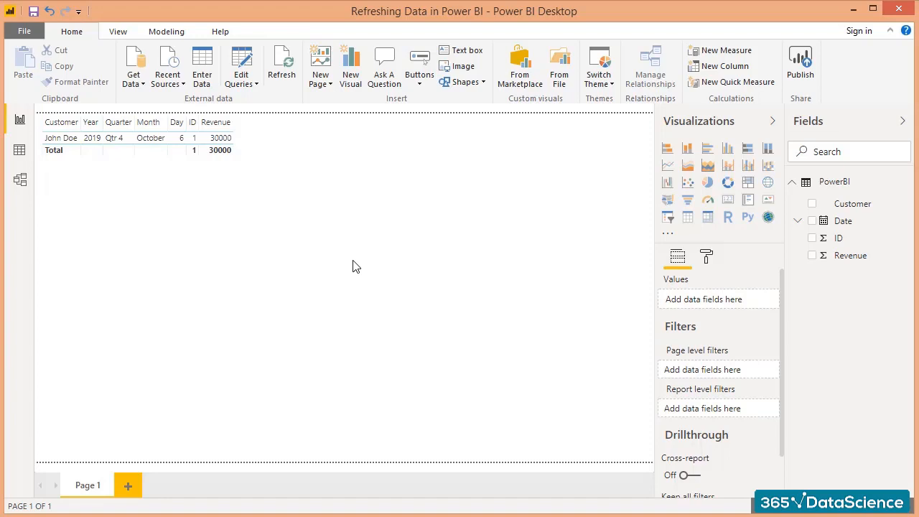
- Switch to SQL Server Management Studio and change the ID in the PowerBI INSERT statement to 2
mouse_move(370, 513)
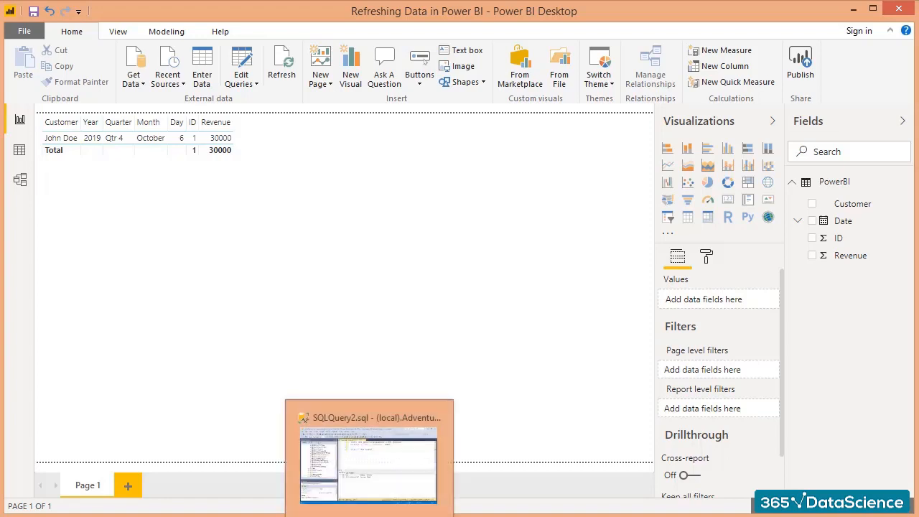
left_click(369, 460)
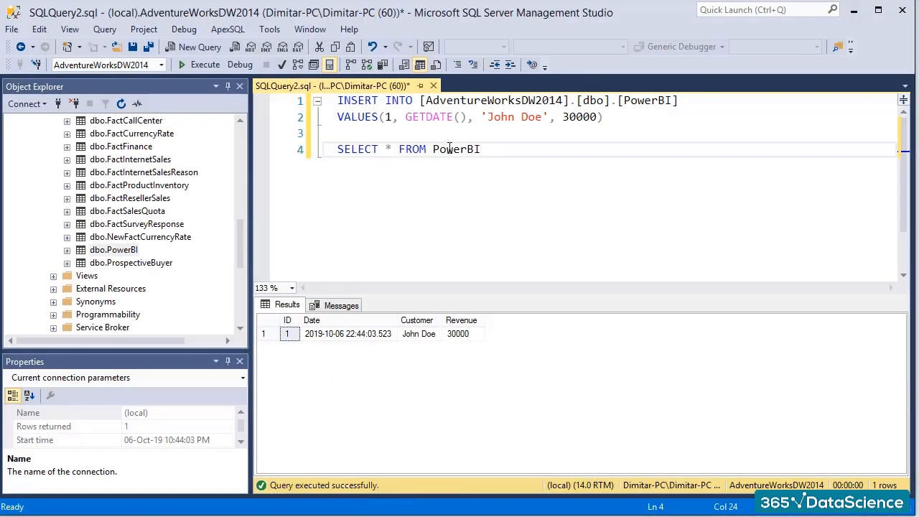
left_click(388, 117)
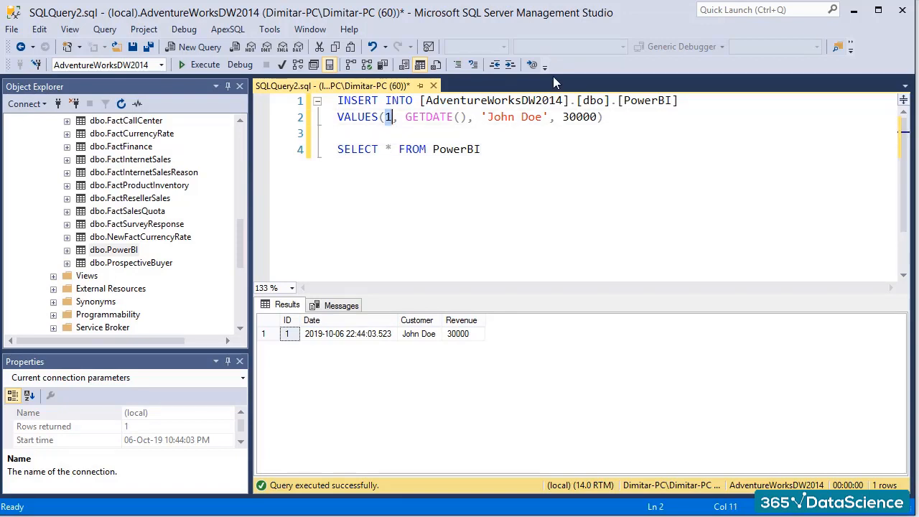
key("BackSpace")
type("2")
- Replace the customer name in the INSERT statement's values with a different customer's full name
key("Right")
key("Right")
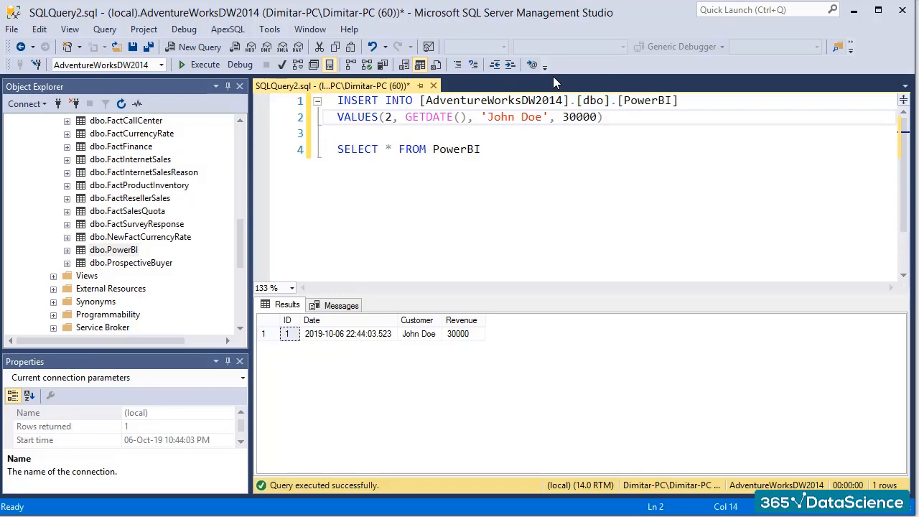
key("Right")
key("Right")
key("Right")
key("Right")
key("Right")
key("Right")
key("Right")
key("Right")
key("Right")
key("Right")
key("Right")
key("shift+Right")
key("shift+Right")
key("shift+Right")
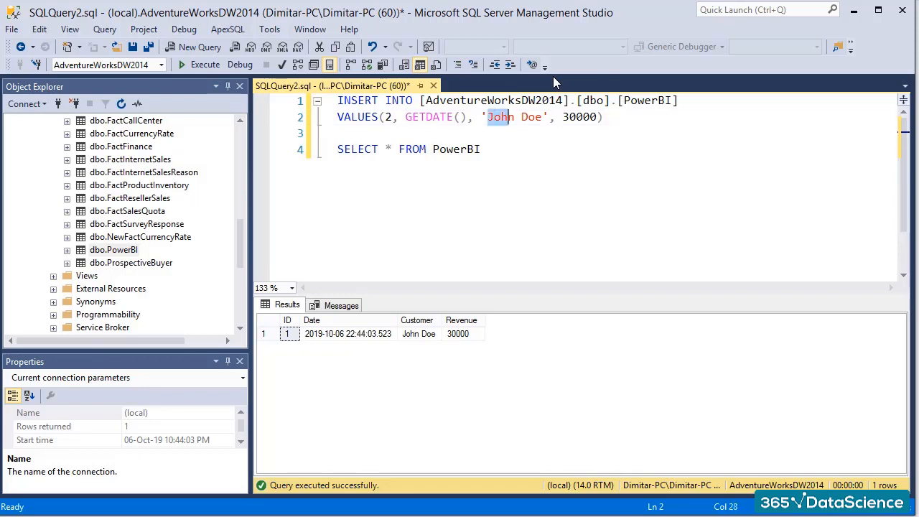
key("shift+Right")
key("shift+Right")
key("shift+Right")
key("shift+Right")
key("shift+Right")
type("Step")
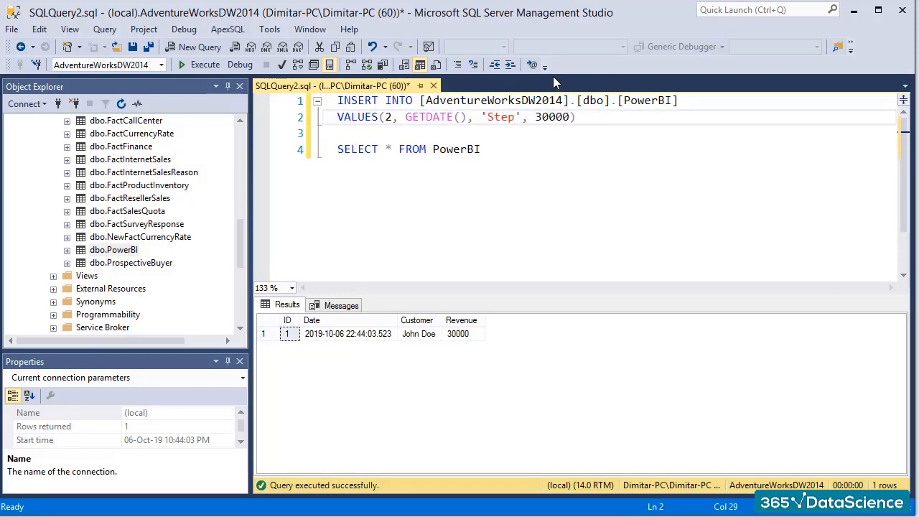
type("hen William")
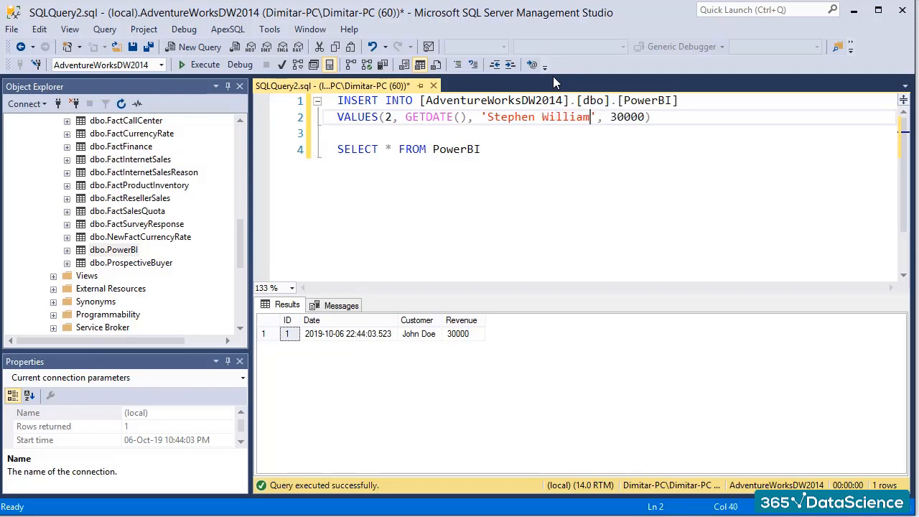
type("s")
- Set the revenue in the INSERT statement to 25000 and execute the query
key("Right")
key("Right")
key("Right")
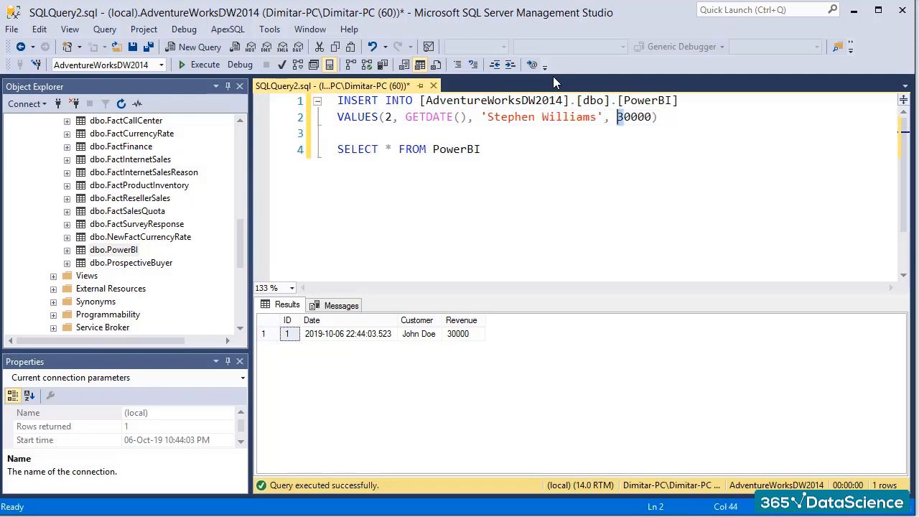
type("2")
key("BackSpace")
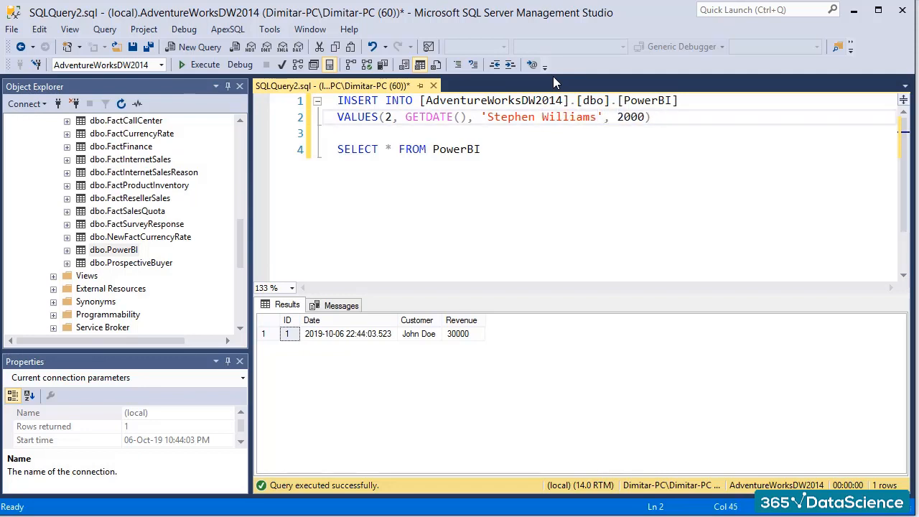
type("5")
key("F5")
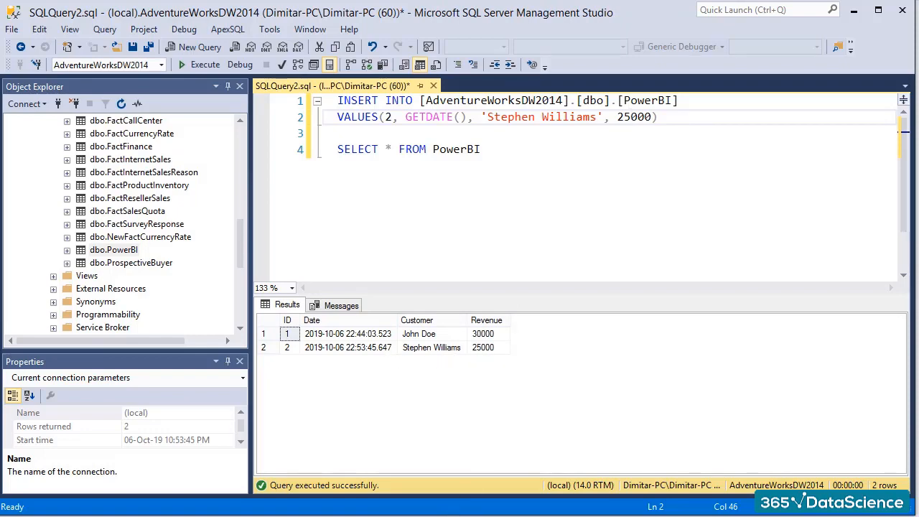
- Switch back to Power BI Desktop and move the table visual down to about the middle of the page's height
key("alt+Tab")
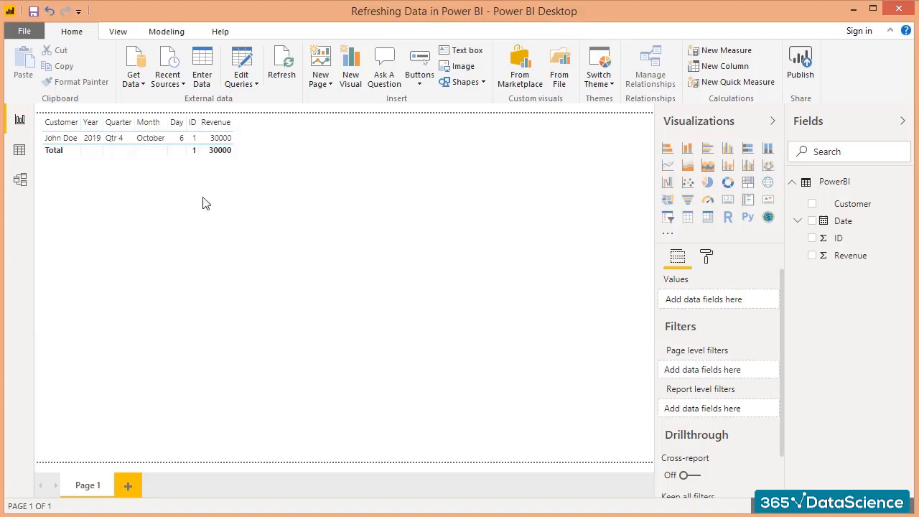
left_click_drag(190, 201, 211, 290)
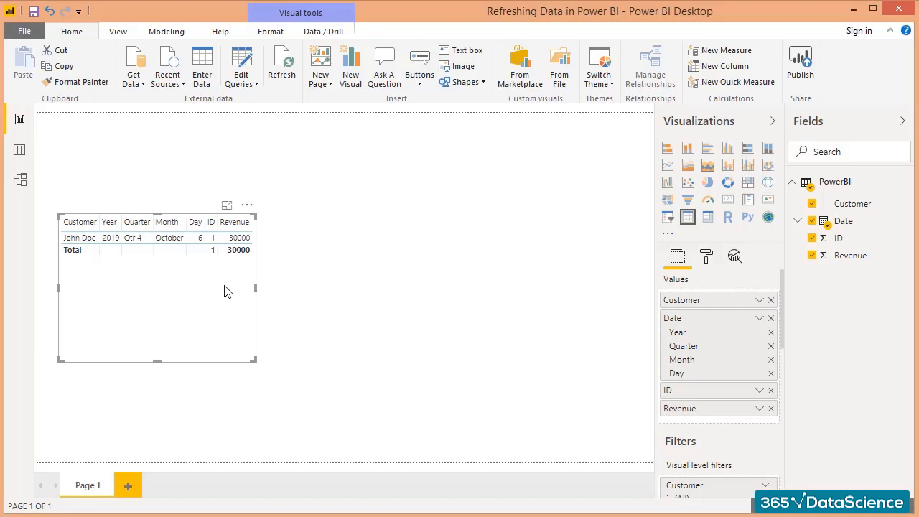
- Refresh the report data and enlarge the table visual so every column fits, leaving it deselected
left_click(282, 72)
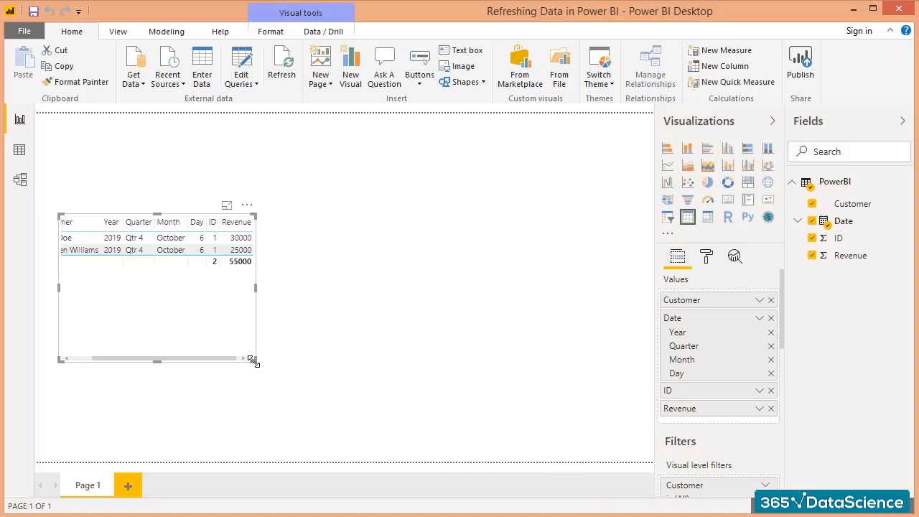
left_click_drag(252, 359, 300, 385)
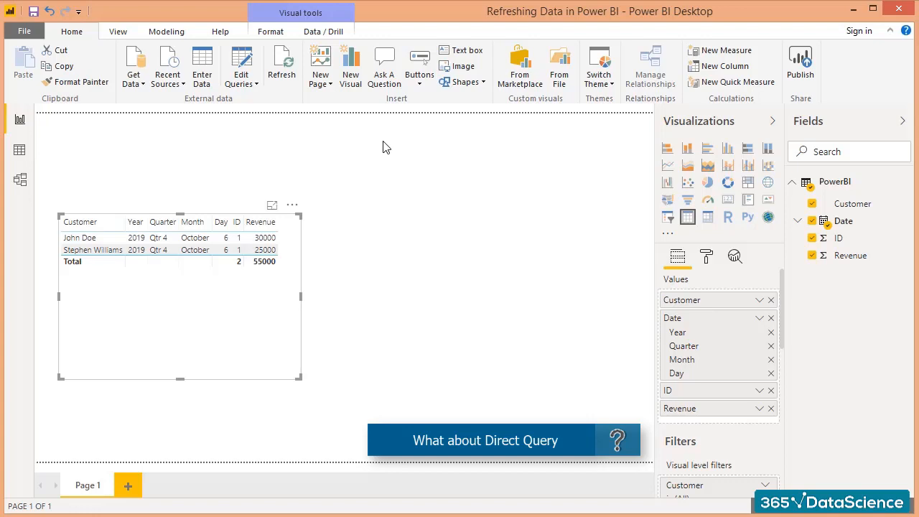
left_click(371, 192)
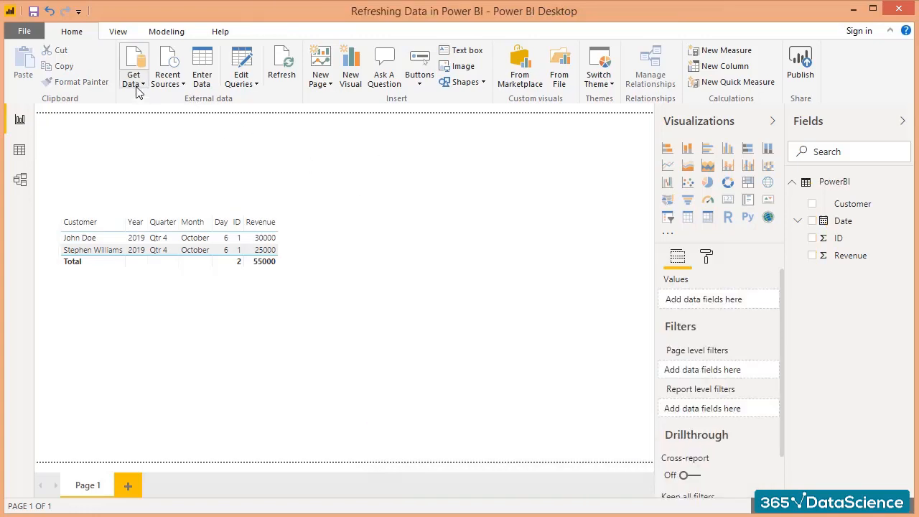
- Start a new SQL Server database connection to the localhost server using the DirectQuery connectivity mode
left_click(134, 79)
left_click(168, 214)
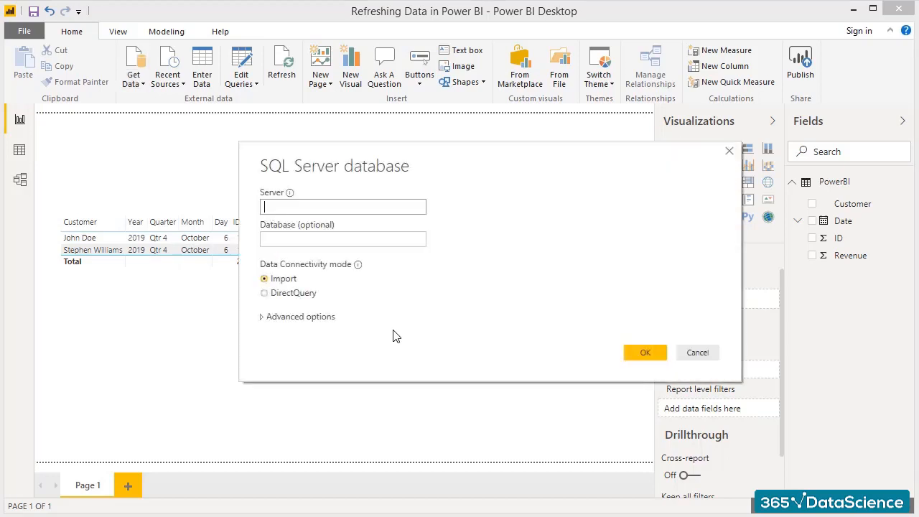
left_click(312, 295)
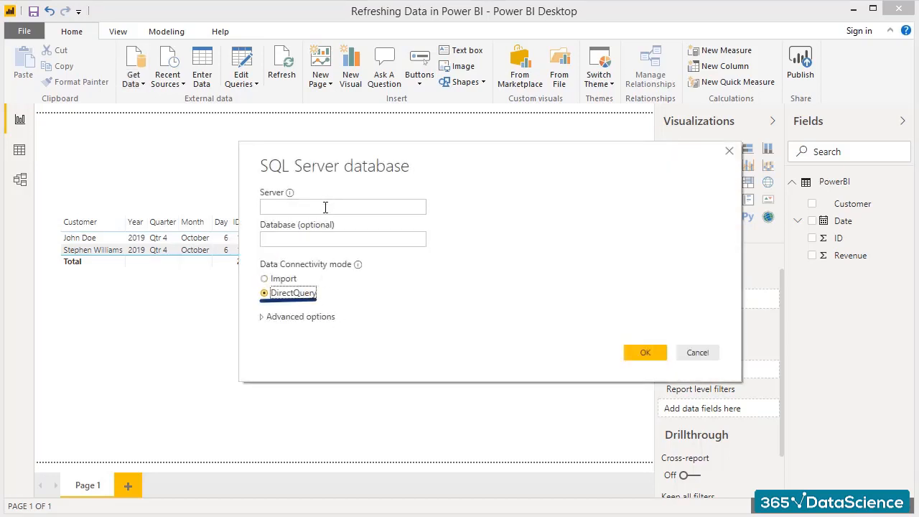
left_click(325, 208)
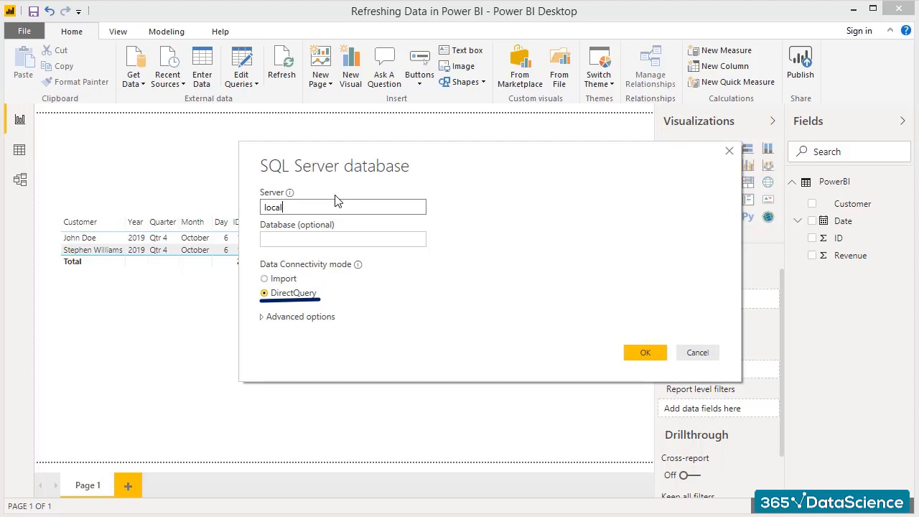
left_click(636, 352)
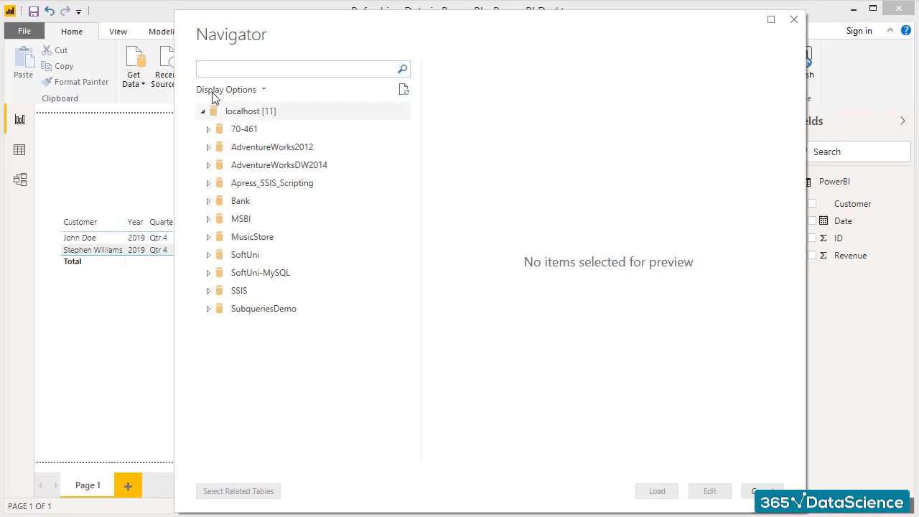
- Load the PowerBI table from the AdventureWorksDW2014 database and accept building a model with a second data source
left_click(209, 166)
scroll(222, 180, "down", 8)
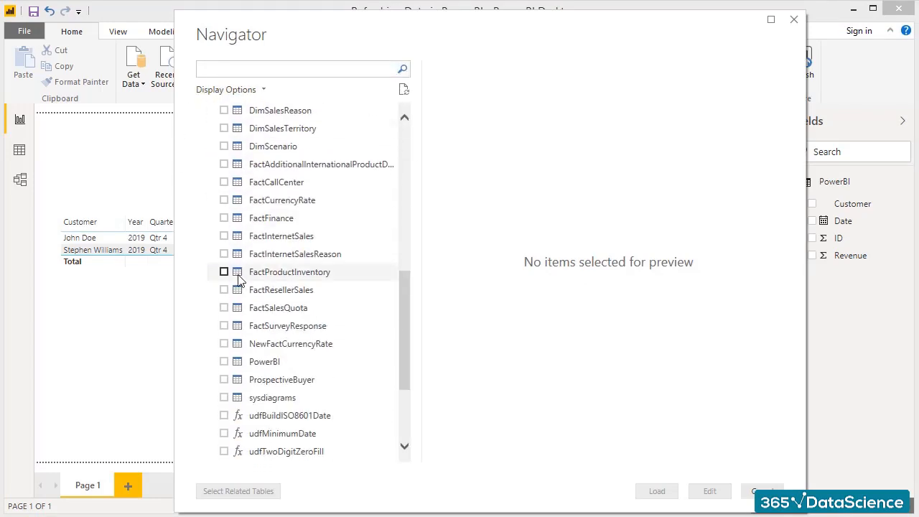
left_click(224, 361)
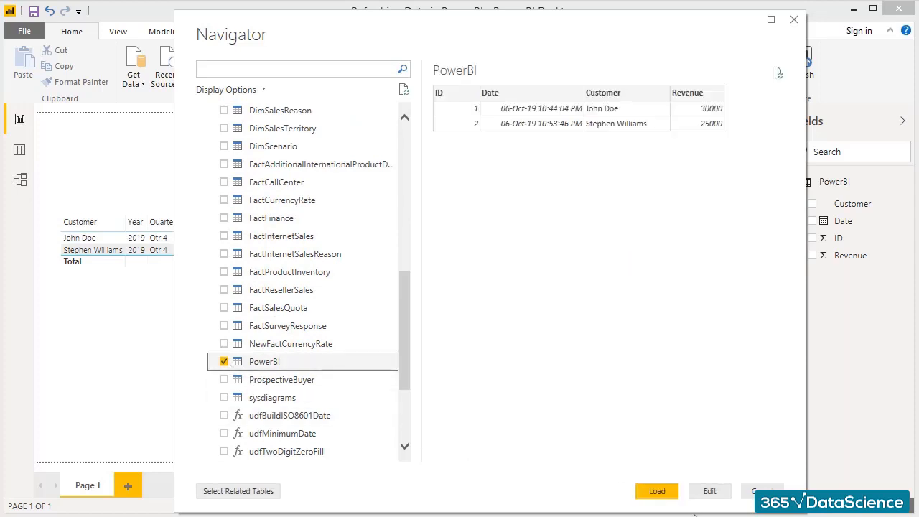
left_click(656, 491)
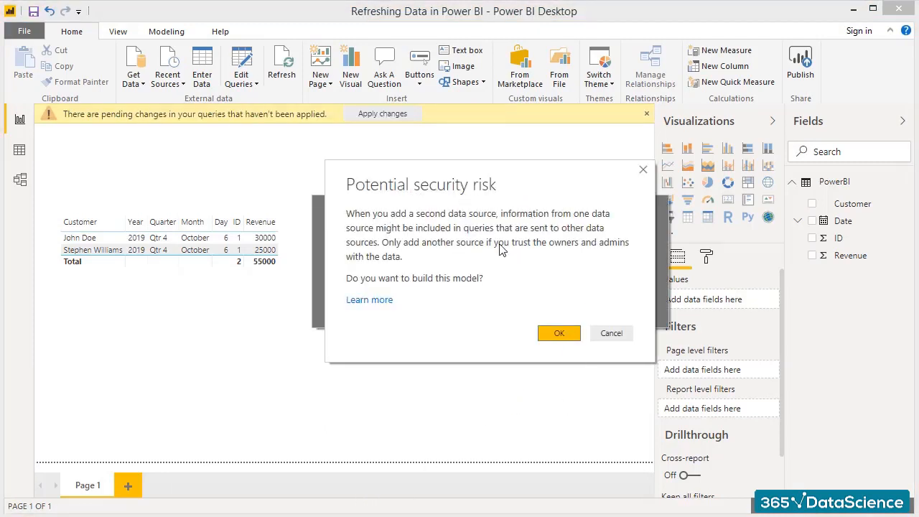
left_click(556, 334)
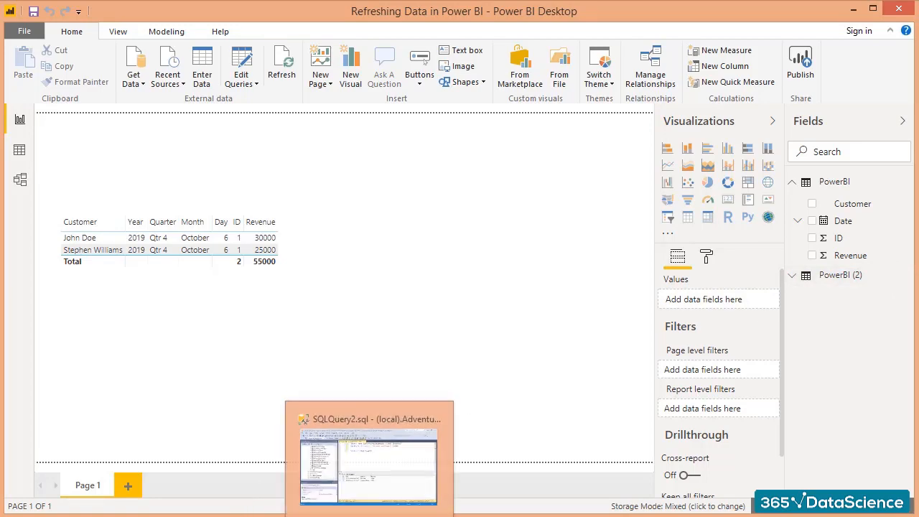
- Switch to SQL Server Management Studio and set the ID in the INSERT statement's values to 3
left_click(402, 478)
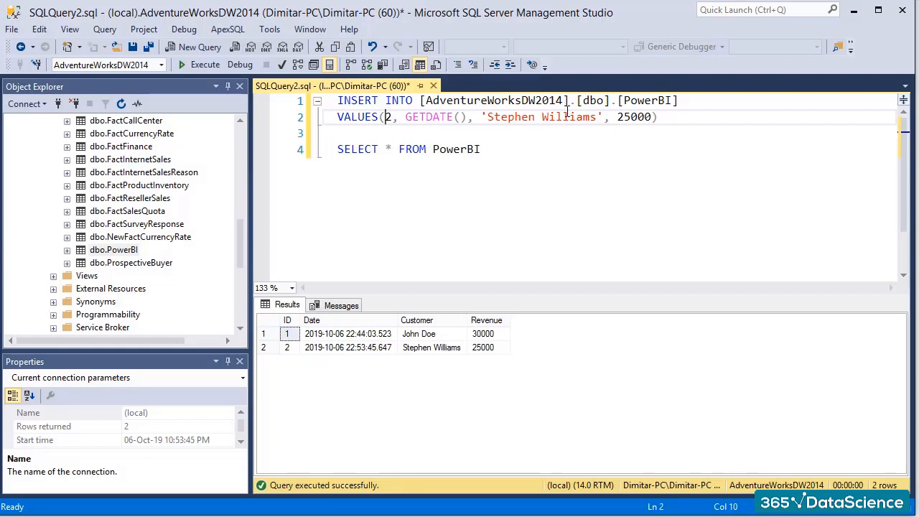
key("shift+Right")
type("3")
- Replace the customer name in the INSERT statement's values with a third customer's full name
key("shift+Right")
key("shift+Right")
key("shift+Right")
key("shift+Right")
key("shift+Right")
key("shift+Right")
key("shift+Right")
key("shift+Right")
key("shift+Right")
key("shift+Right")
key("shift+Right")
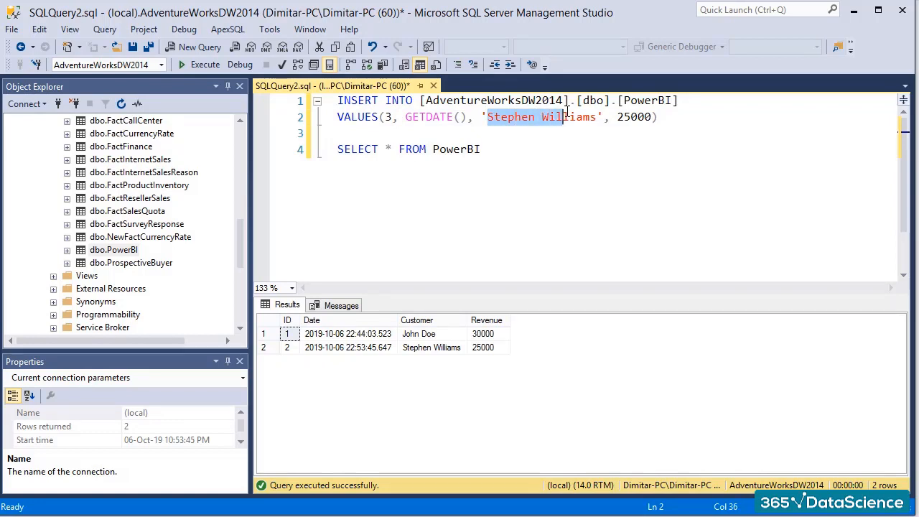
key("shift+Right")
key("shift+Right")
key("shift+Right")
key("shift+Right")
key("shift+Right")
key("shift+Right")
key("shift+Right")
key("shift+Right")
type("Sean")
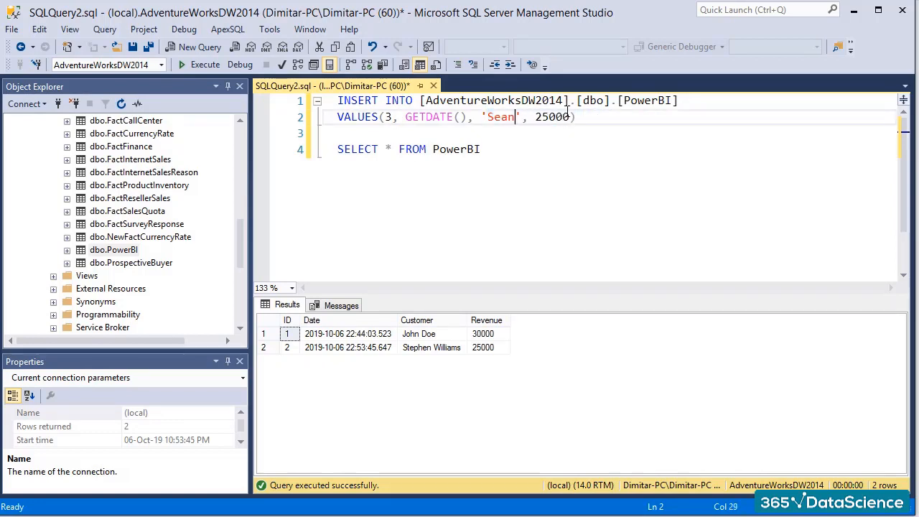
type(" Scott")
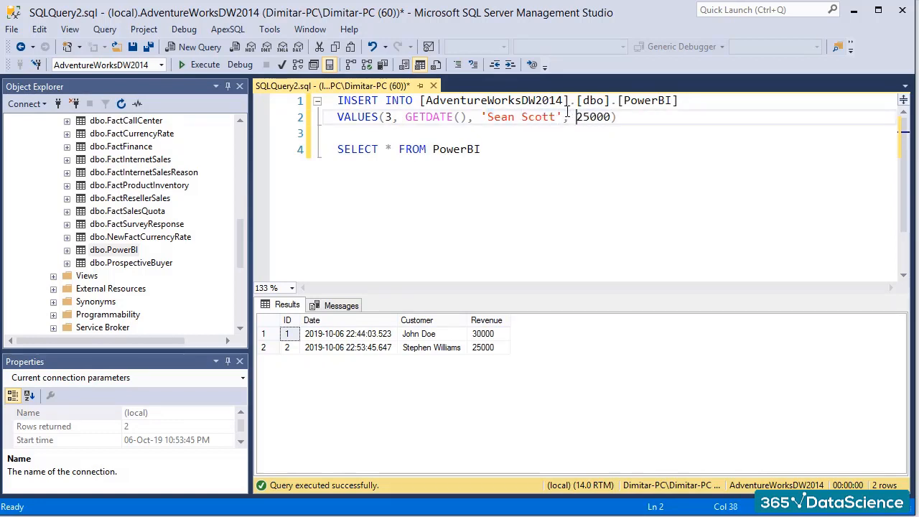
- Set the revenue in the INSERT statement to 20000 and execute the query
key("shift+Left")
type("0")
key("F5")
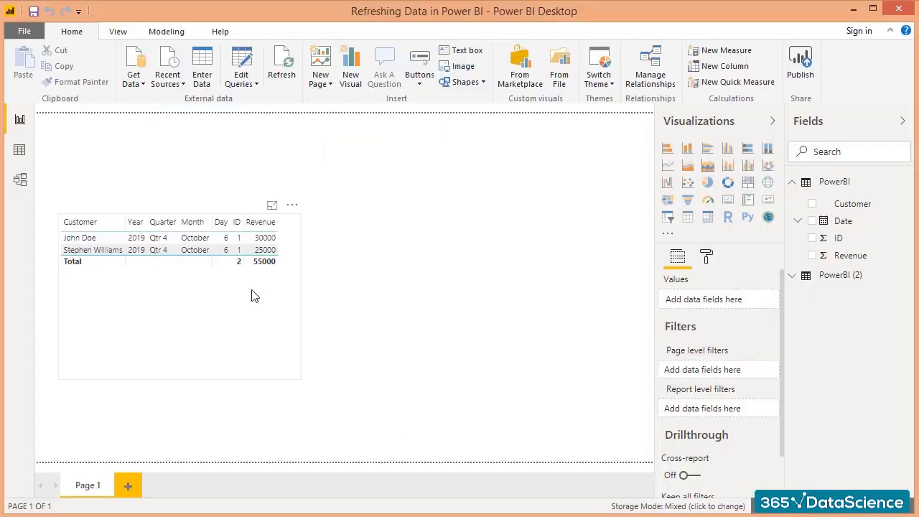
- In Power BI Desktop, create a new table visual with Customer, Date, ID and Revenue from PowerBI (2), leaving it deselected
left_click(251, 295)
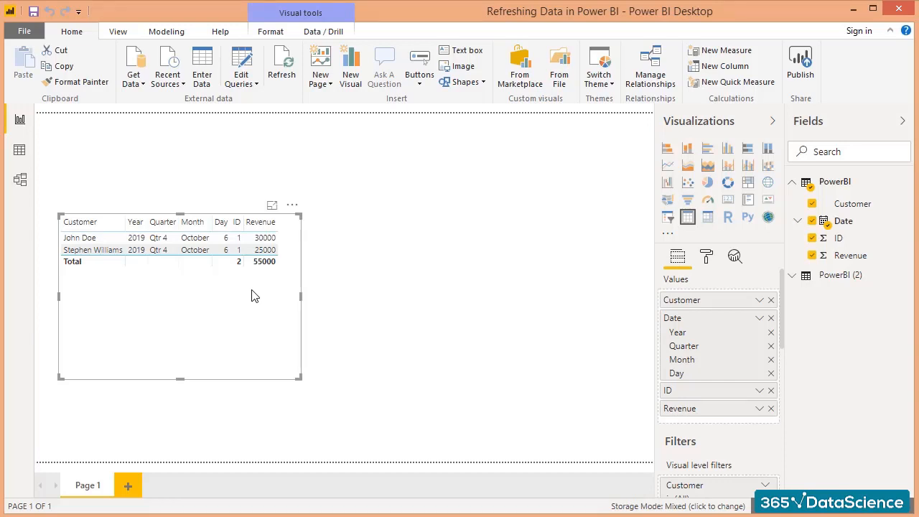
left_click(448, 253)
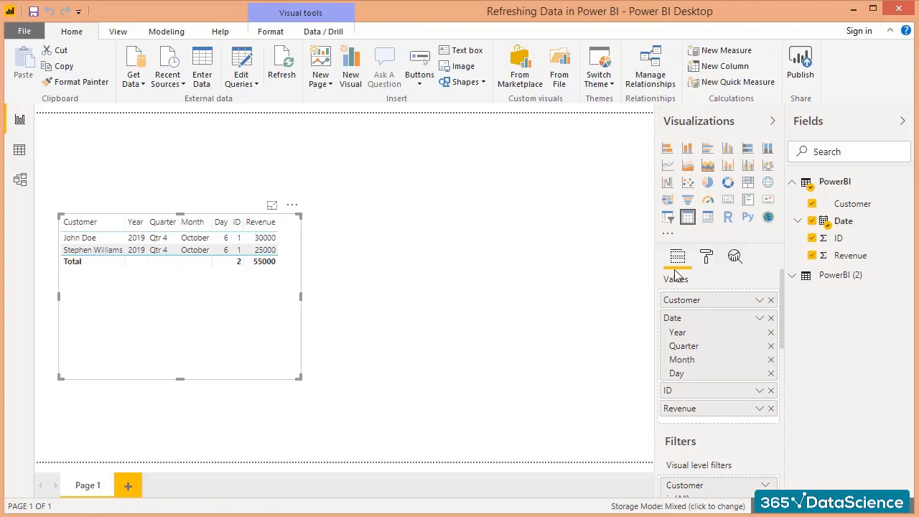
left_click(793, 279)
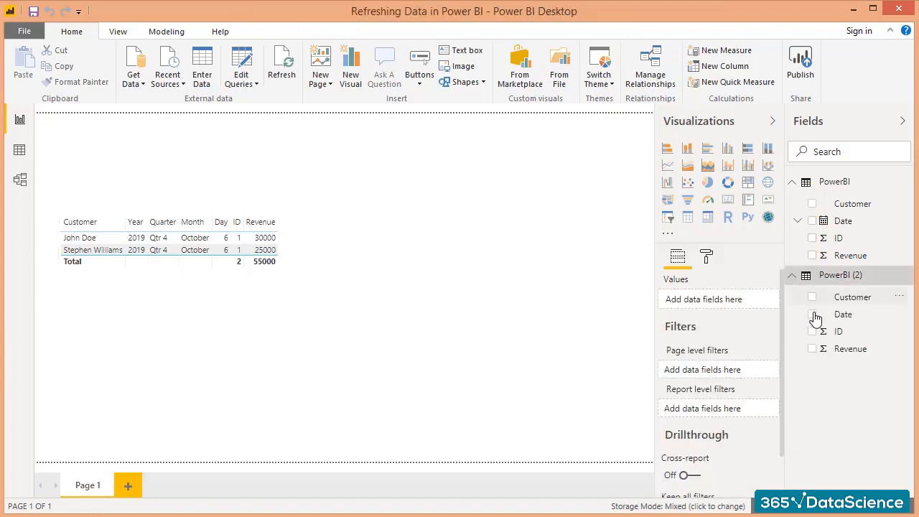
left_click(812, 296)
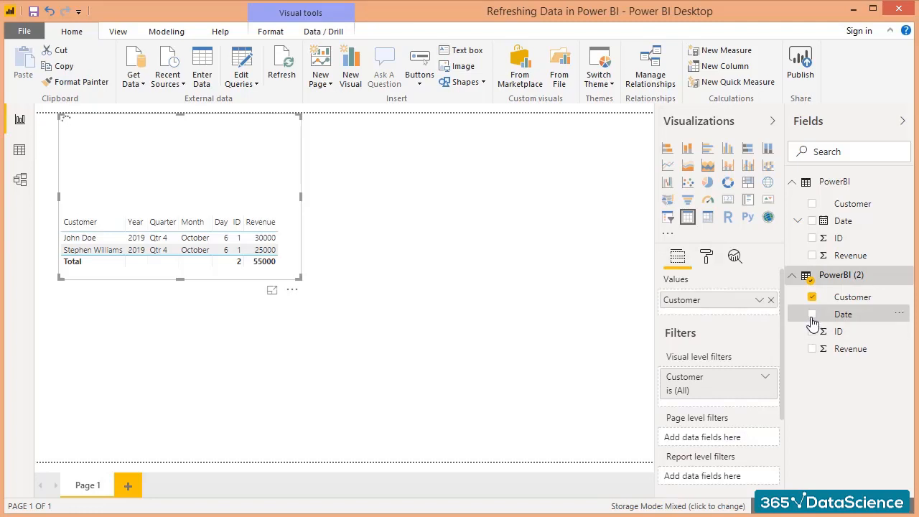
left_click(812, 314)
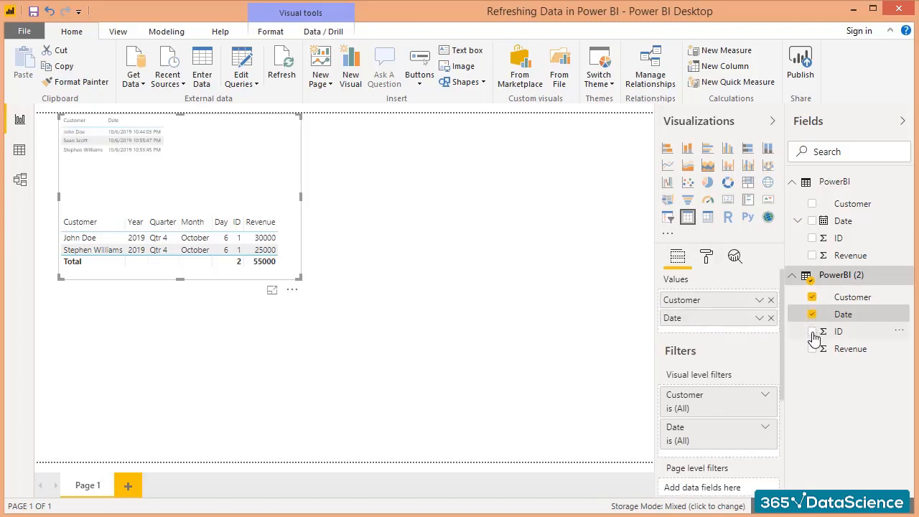
left_click(812, 332)
left_click(812, 348)
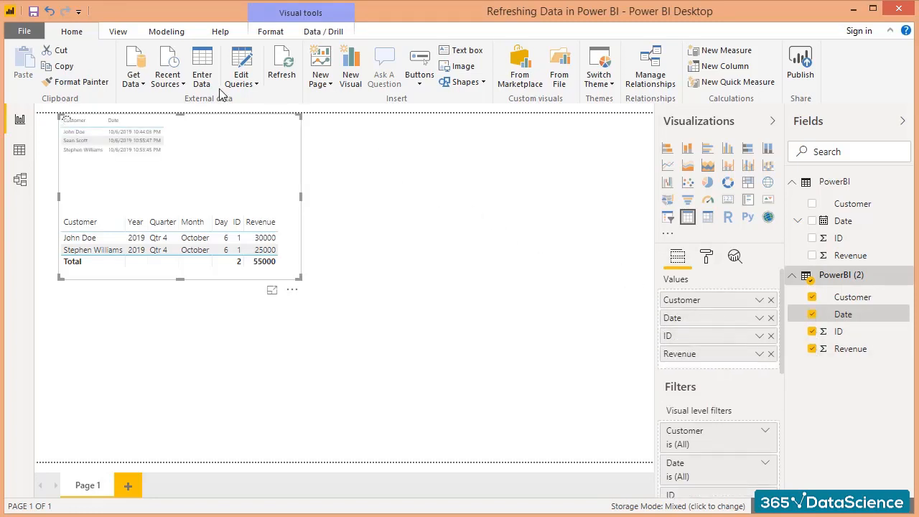
left_click(237, 317)
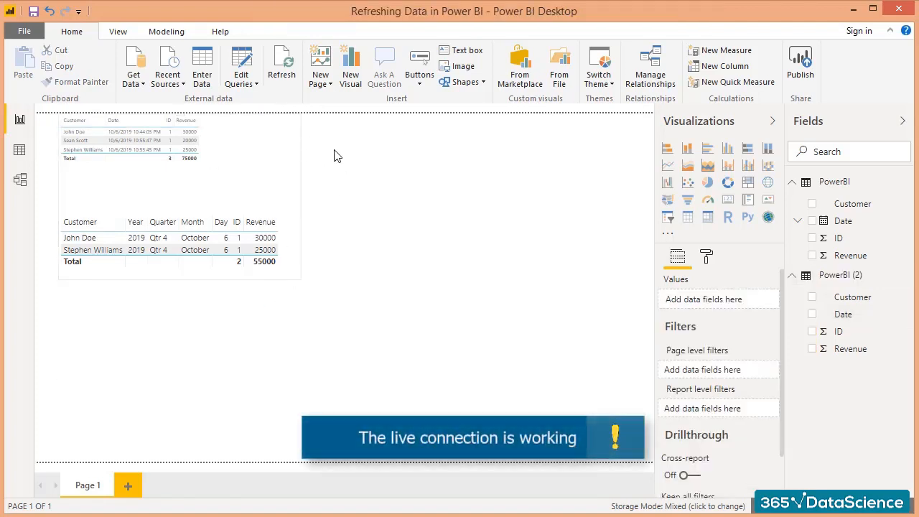
- Move the new table visual beside the first one, aligned with its upper edge, and reduce its height
left_click_drag(282, 142, 520, 223)
left_click_drag(466, 379, 464, 314)
- Set the column headers' text size to 12 pt in the PowerBI (2) table visual and collapse those settings
left_click(707, 258)
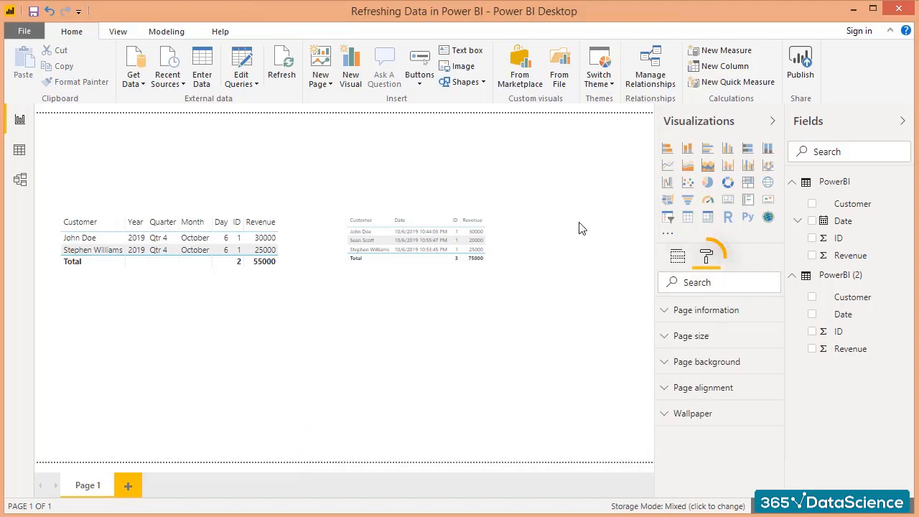
left_click(546, 276)
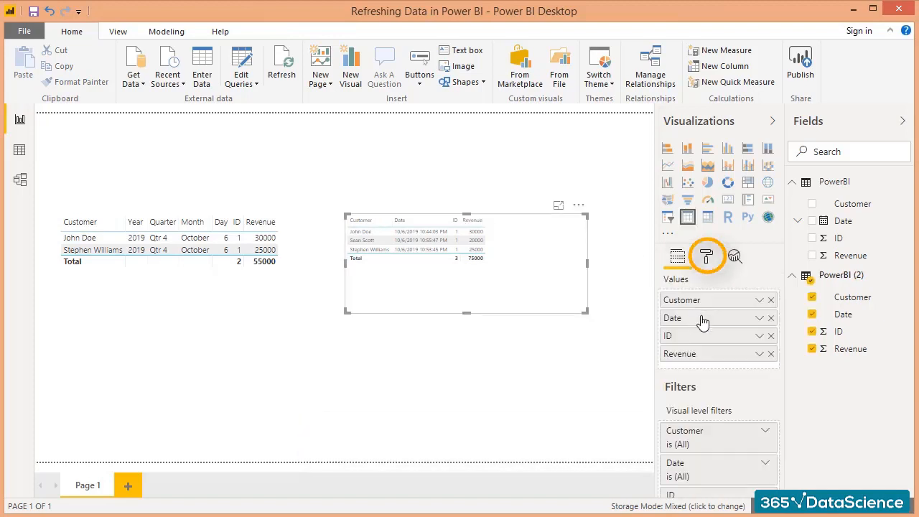
left_click(707, 260)
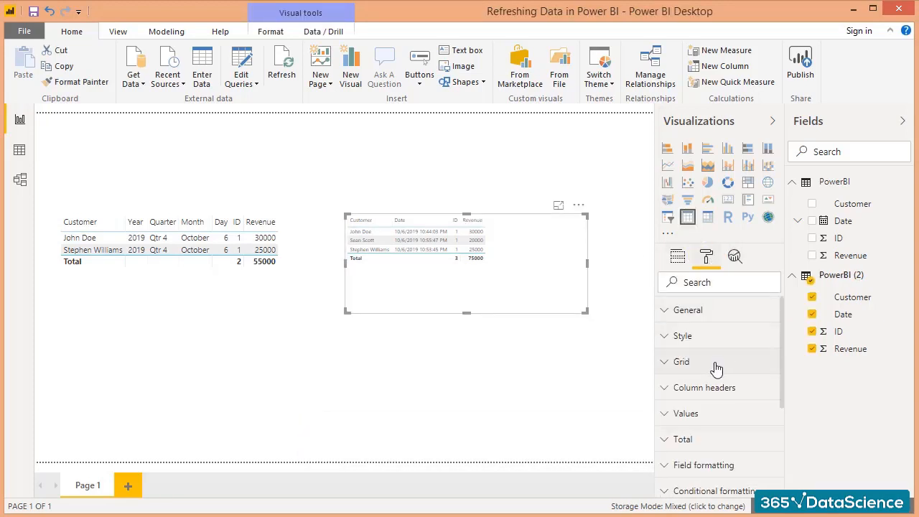
left_click(708, 388)
scroll(709, 359, "down", 5)
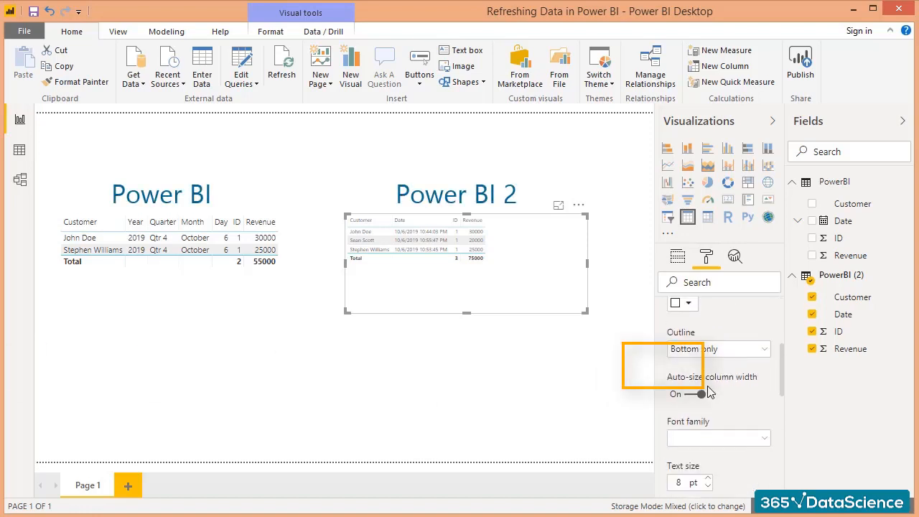
left_click(708, 368)
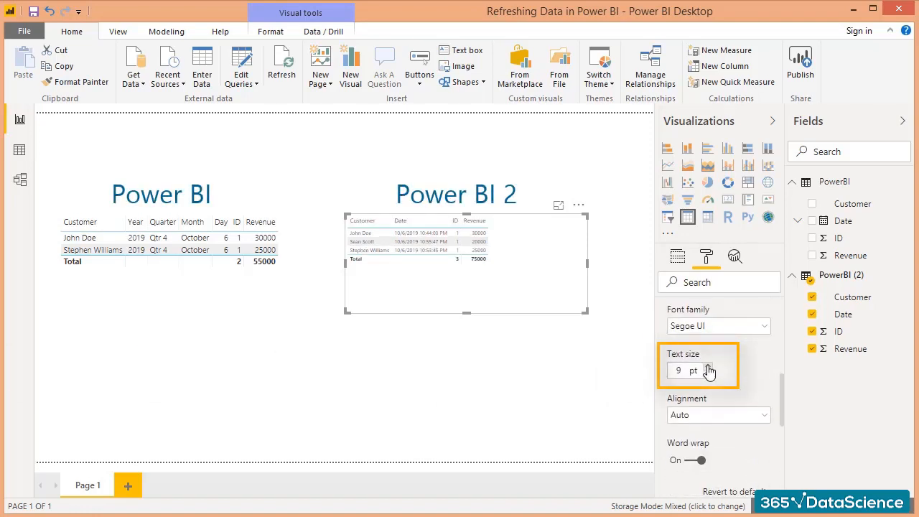
left_click(709, 368)
left_click(708, 368)
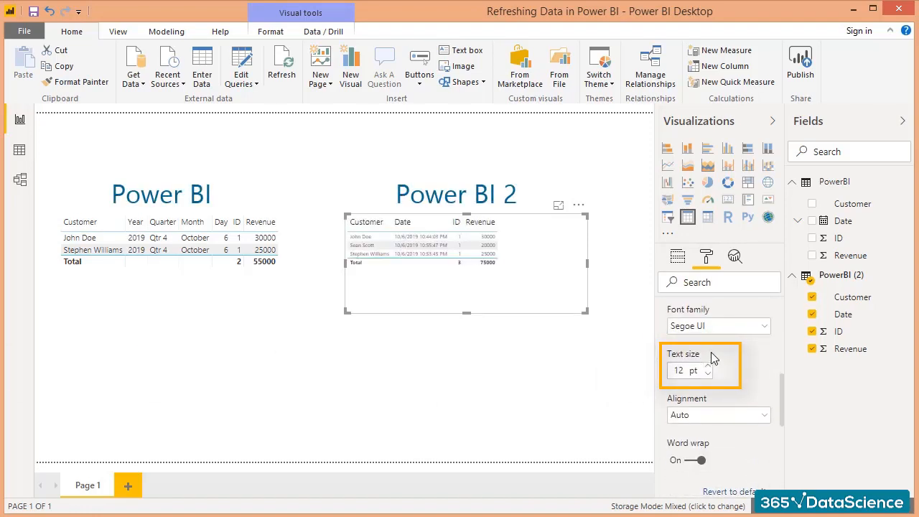
scroll(710, 355, "up", 2)
scroll(711, 351, "up", 3)
left_click(694, 386)
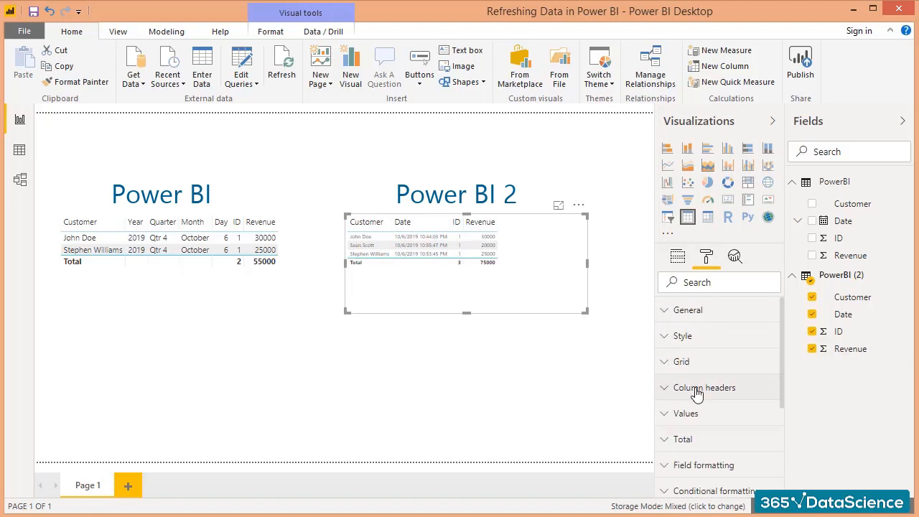
- Set the values' text size to 11 pt in the PowerBI (2) table visual
left_click(697, 414)
scroll(697, 415, "down", 5)
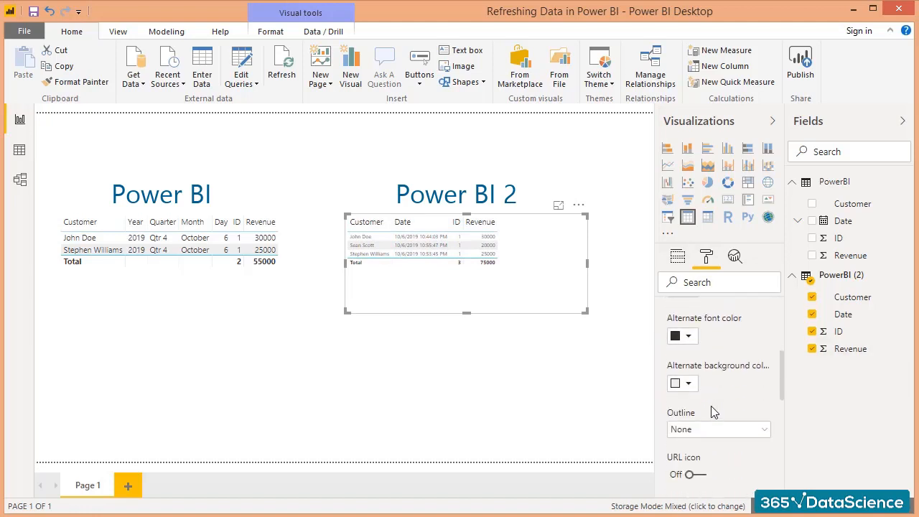
scroll(700, 416, "down", 4)
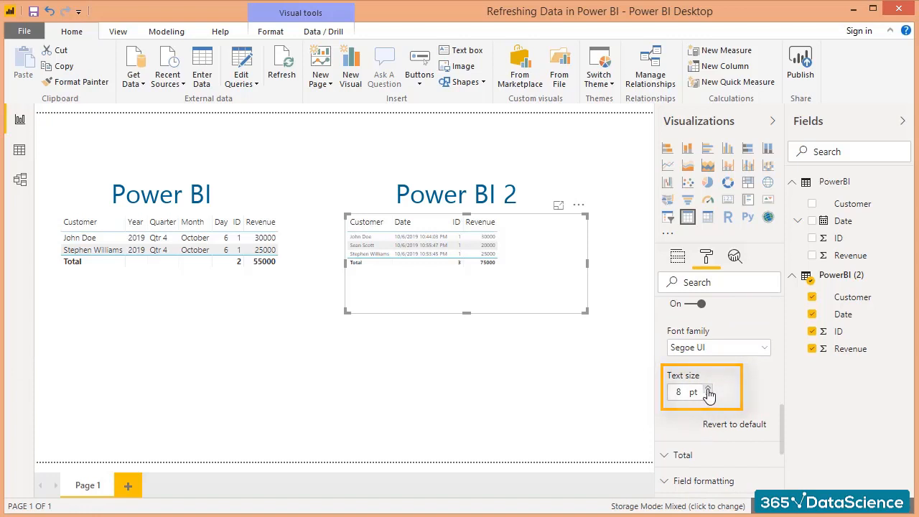
left_click(707, 389)
left_click(707, 389)
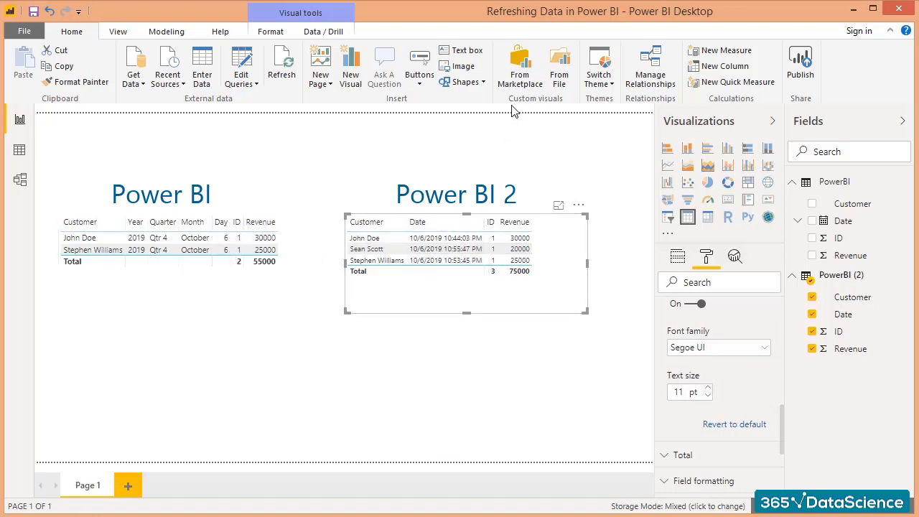
- Refresh the report data to bring the newly inserted row into the imported PowerBI table
left_click(285, 84)
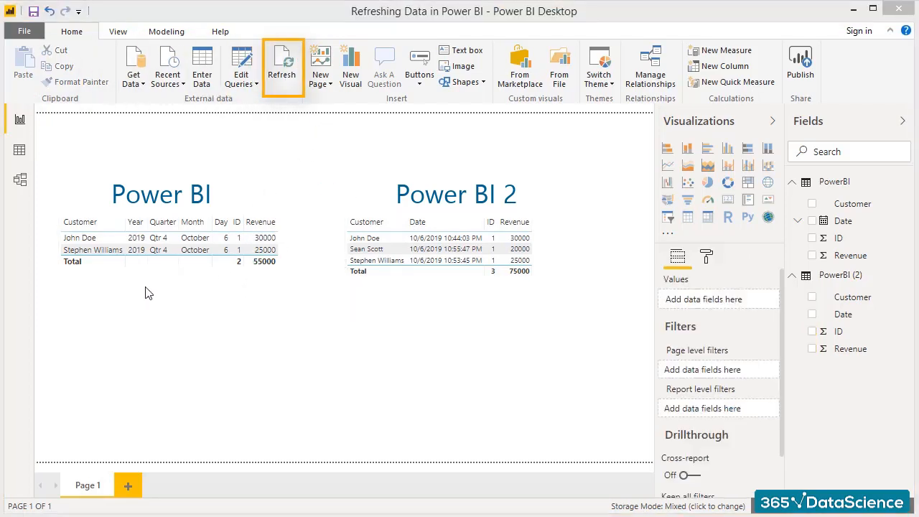
left_click(287, 85)
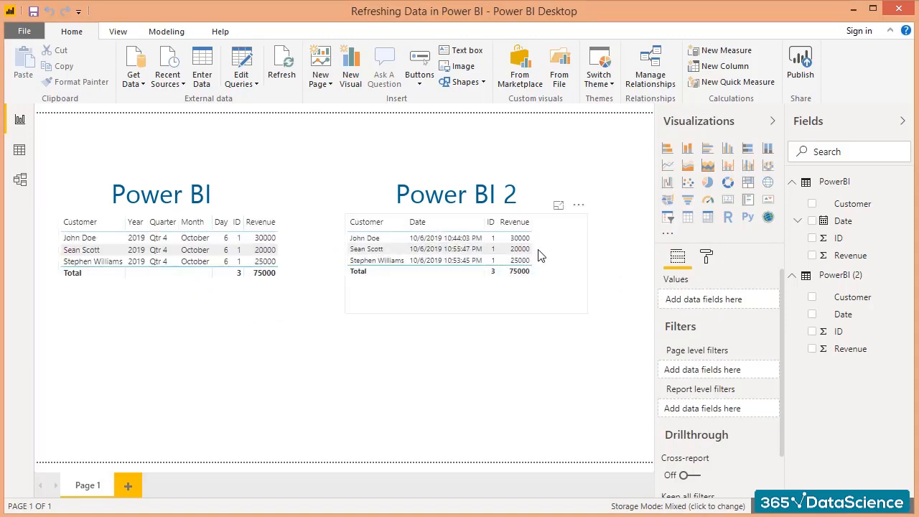
- Examine the imported PowerBI table and the DirectQuery PowerBI (2) table in the data view, and return to the report
left_click(22, 148)
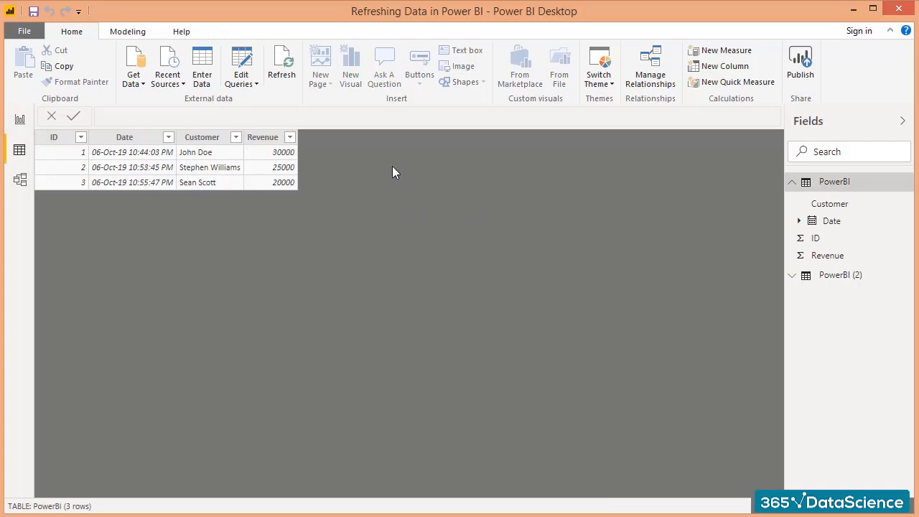
left_click(821, 280)
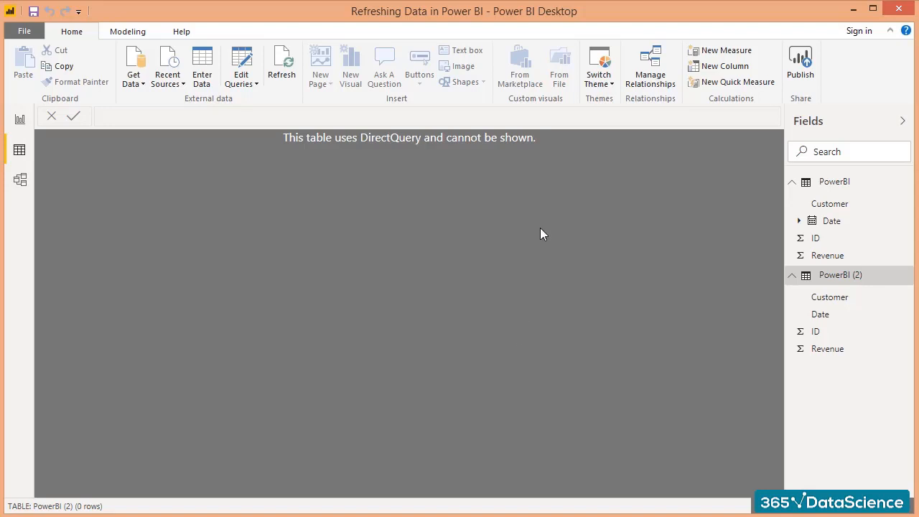
left_click(18, 120)
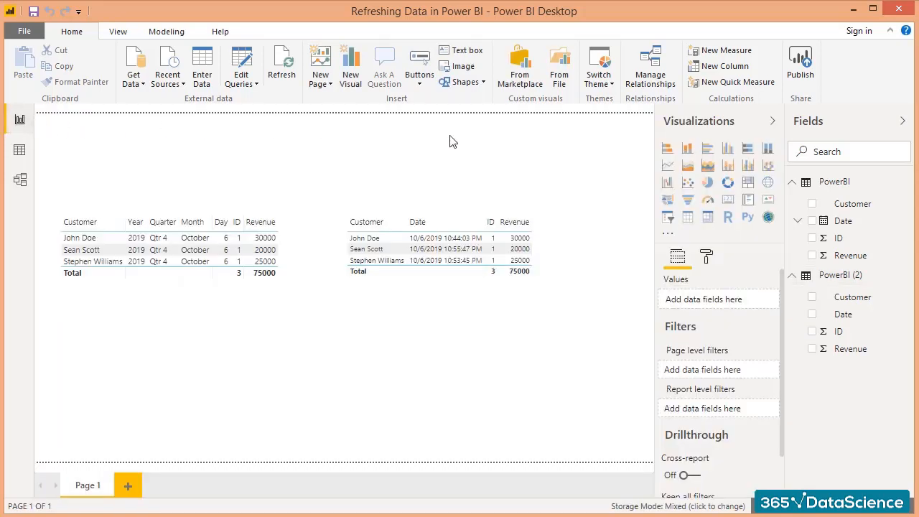